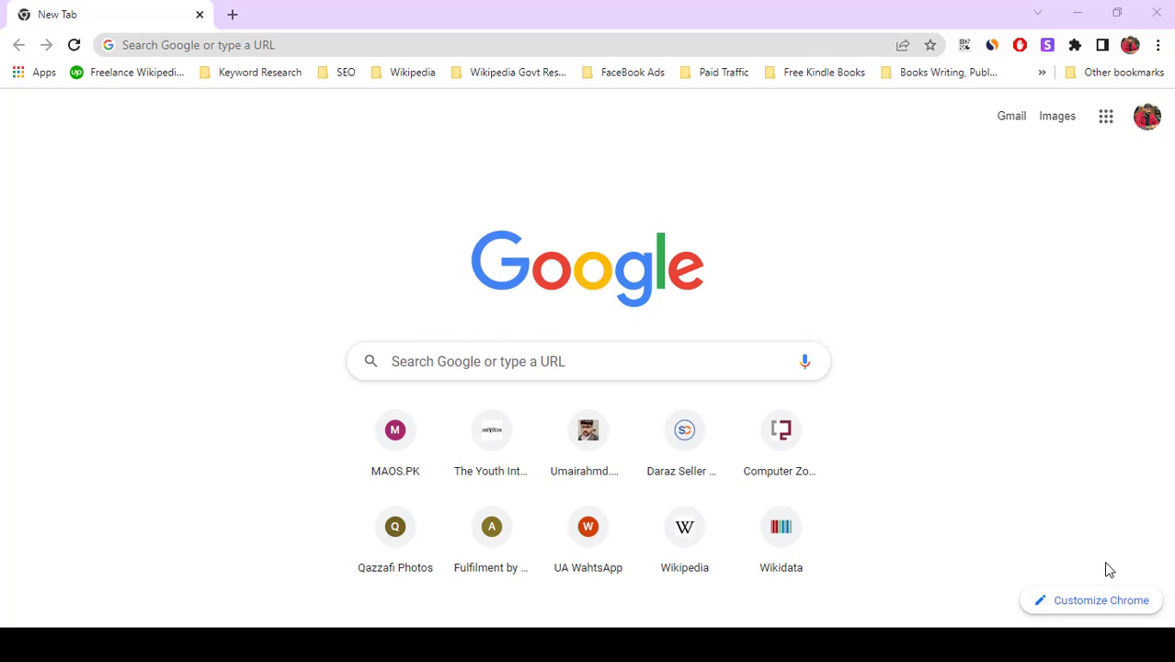
Search Google for 'xampp' from the Chrome address bar
{"action": "left_click", "coordinate": [340, 46]}
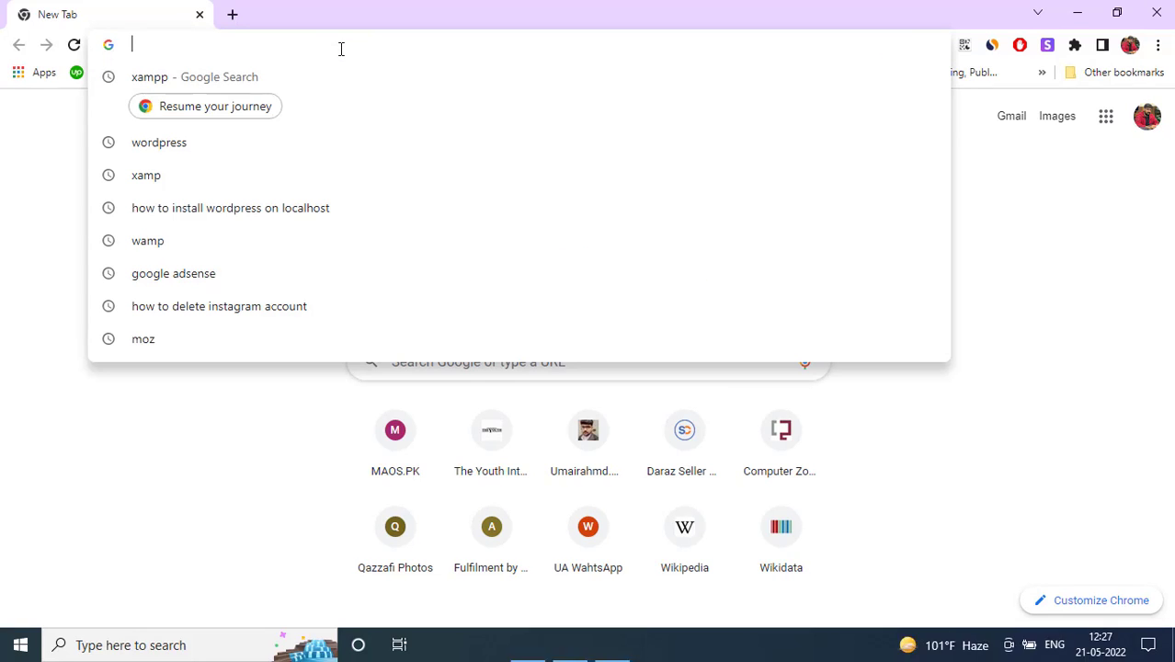
{"action": "type", "text": "xa"}
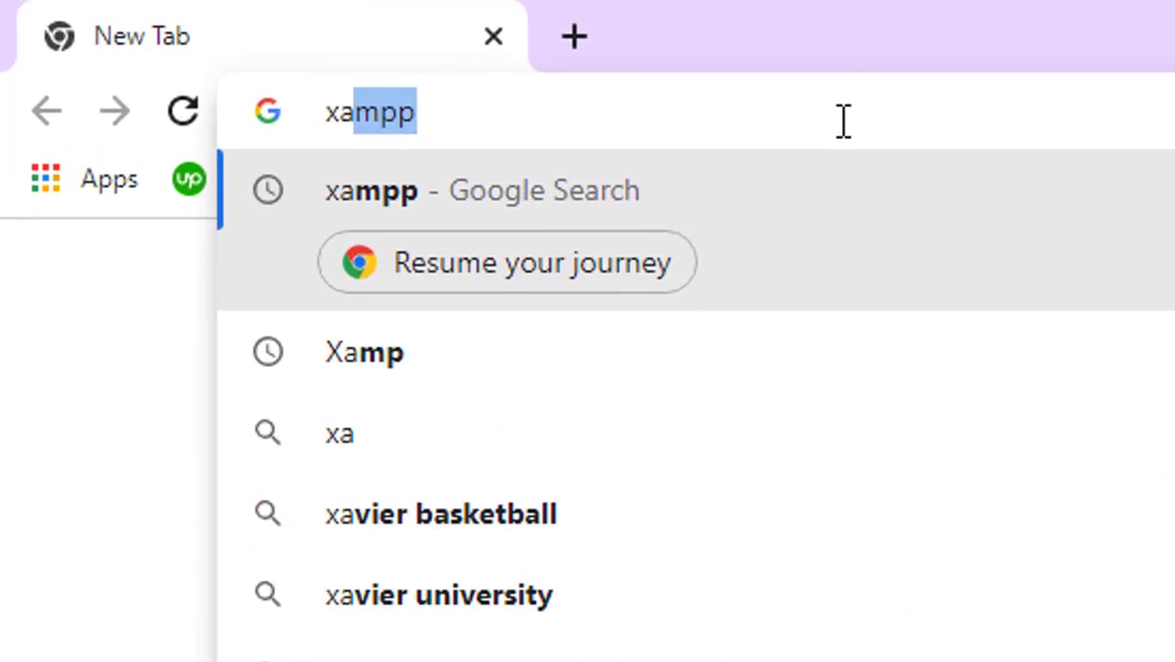
{"action": "key", "text": "Return"}
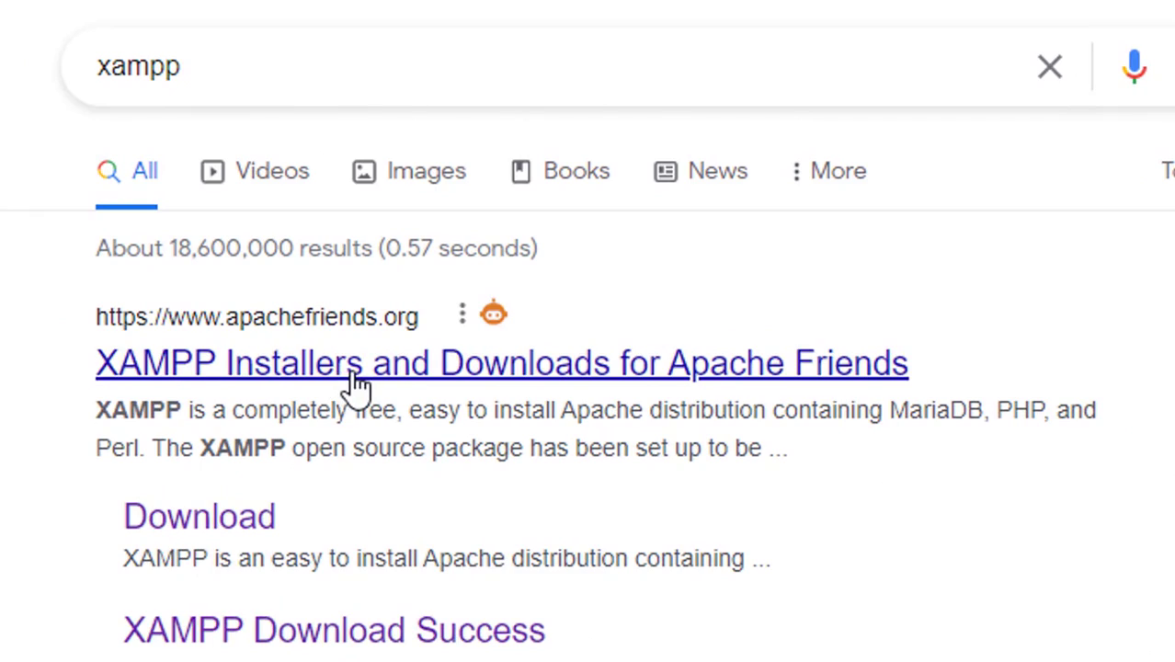
Open the 'XAMPP Installers and Downloads for Apache Friends' result on apachefriends.org
{"action": "left_click", "coordinate": [343, 378]}
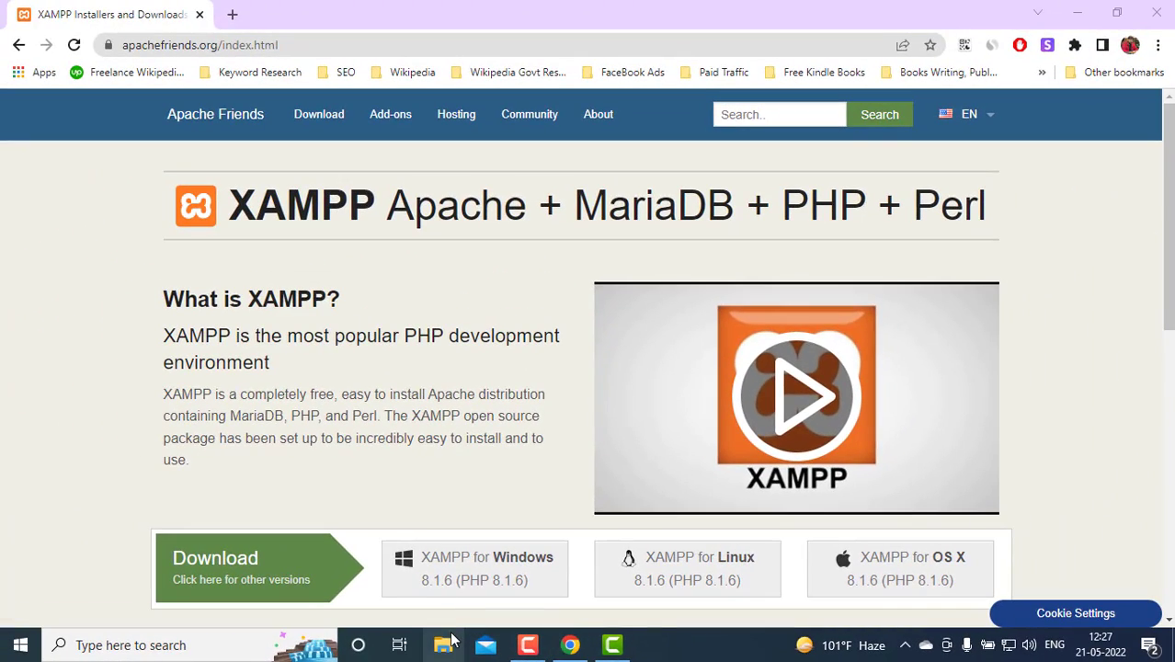
Run the xampp-windows installer from the Downloads folder in File Explorer
{"action": "left_click", "coordinate": [444, 644]}
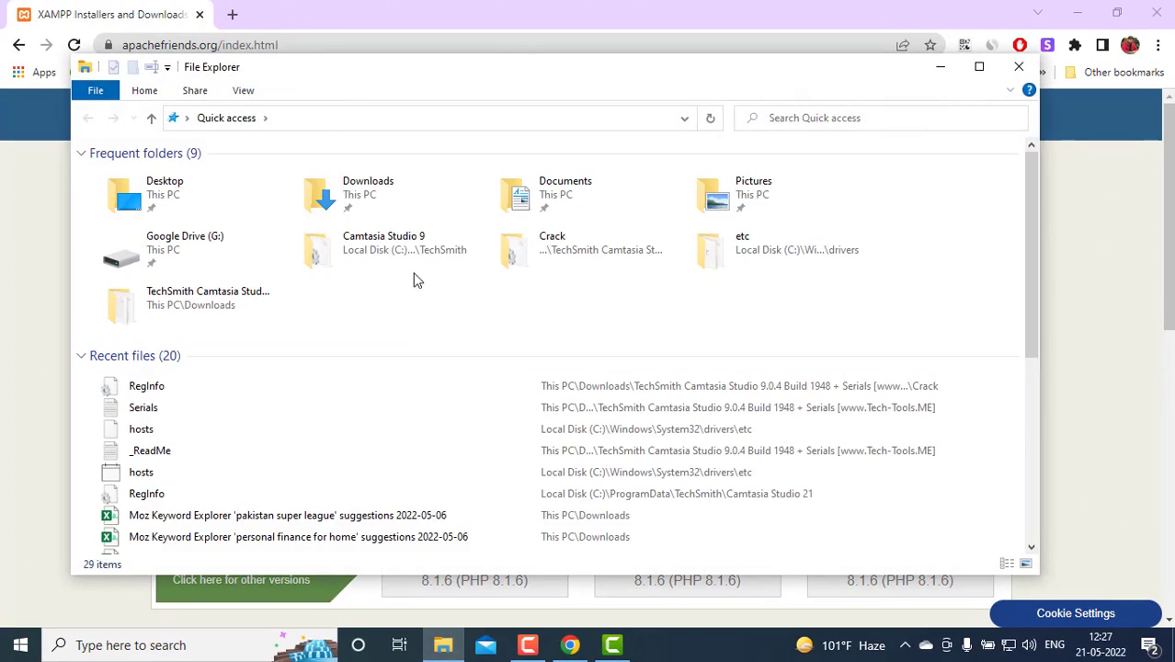
{"action": "double_click", "coordinate": [406, 195]}
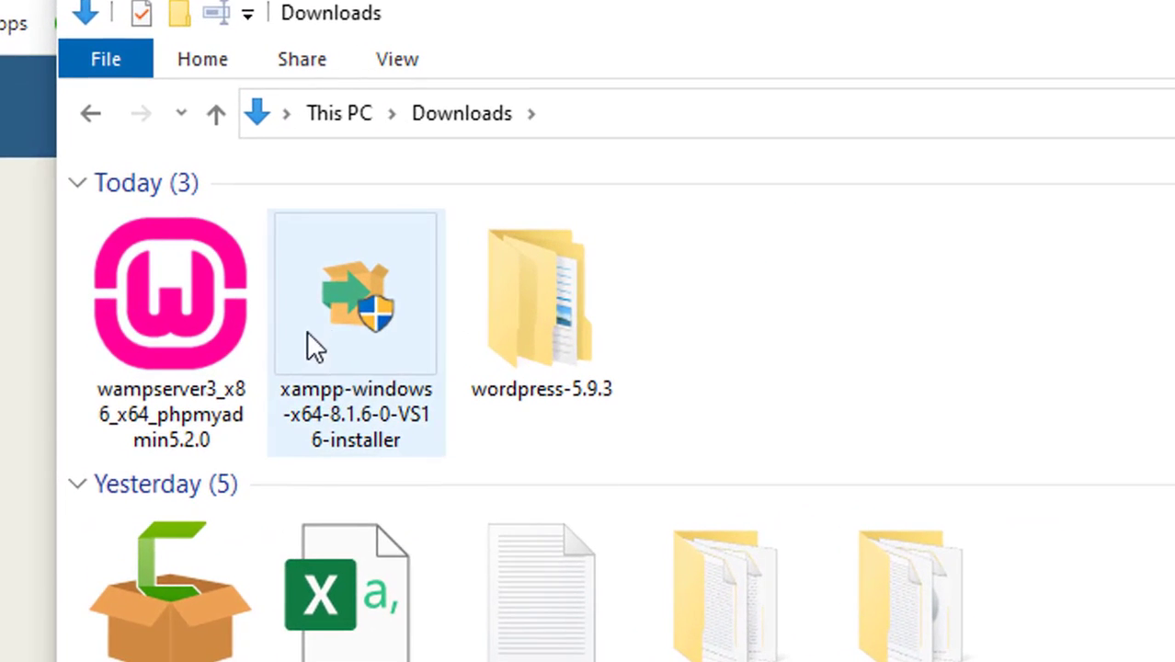
{"action": "double_click", "coordinate": [357, 319]}
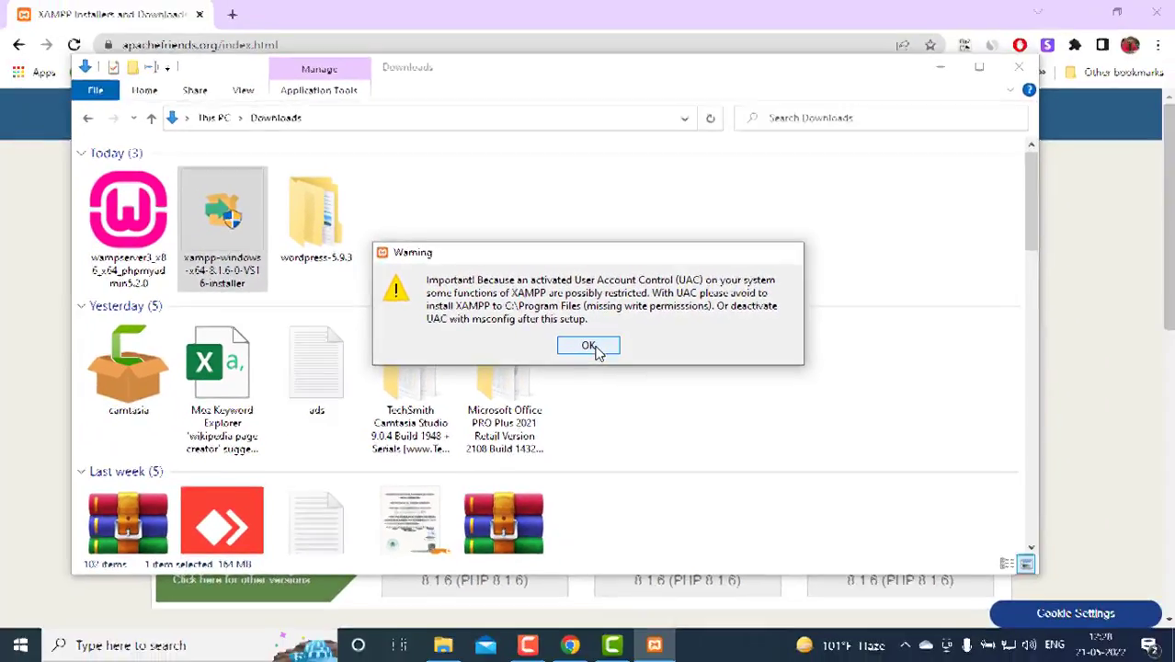
Deselect FileZilla, Webalizer and Fake Sendmail, keeping Apache, MySQL, PHP and phpMyAdmin
{"action": "left_click", "coordinate": [642, 405]}
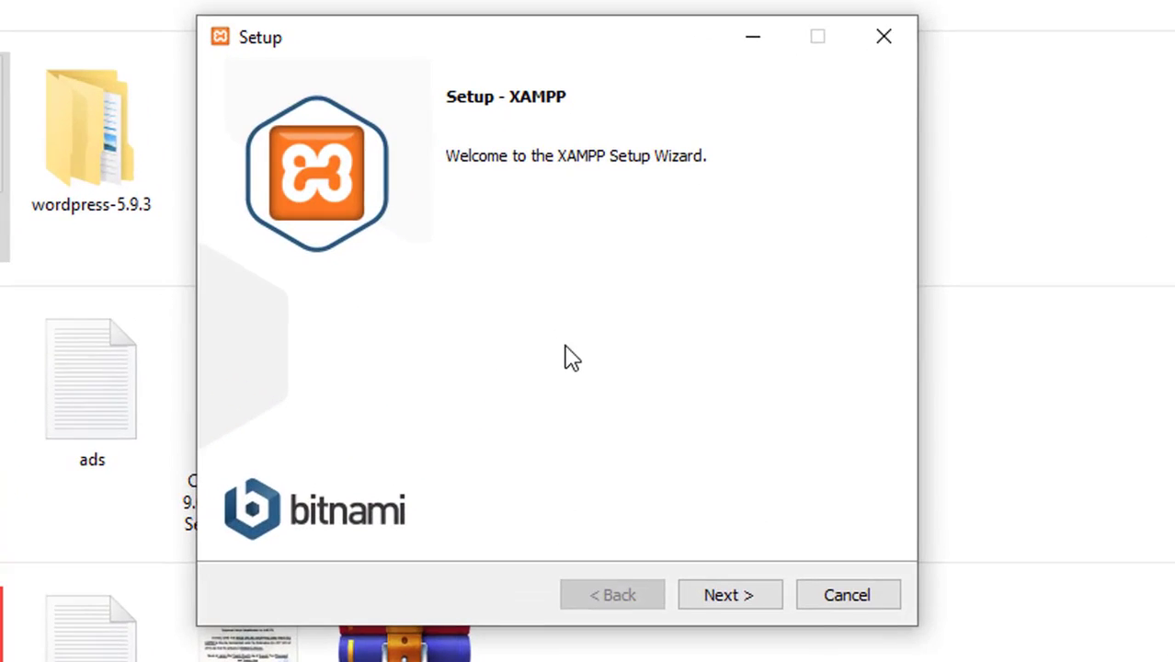
{"action": "left_click", "coordinate": [728, 598]}
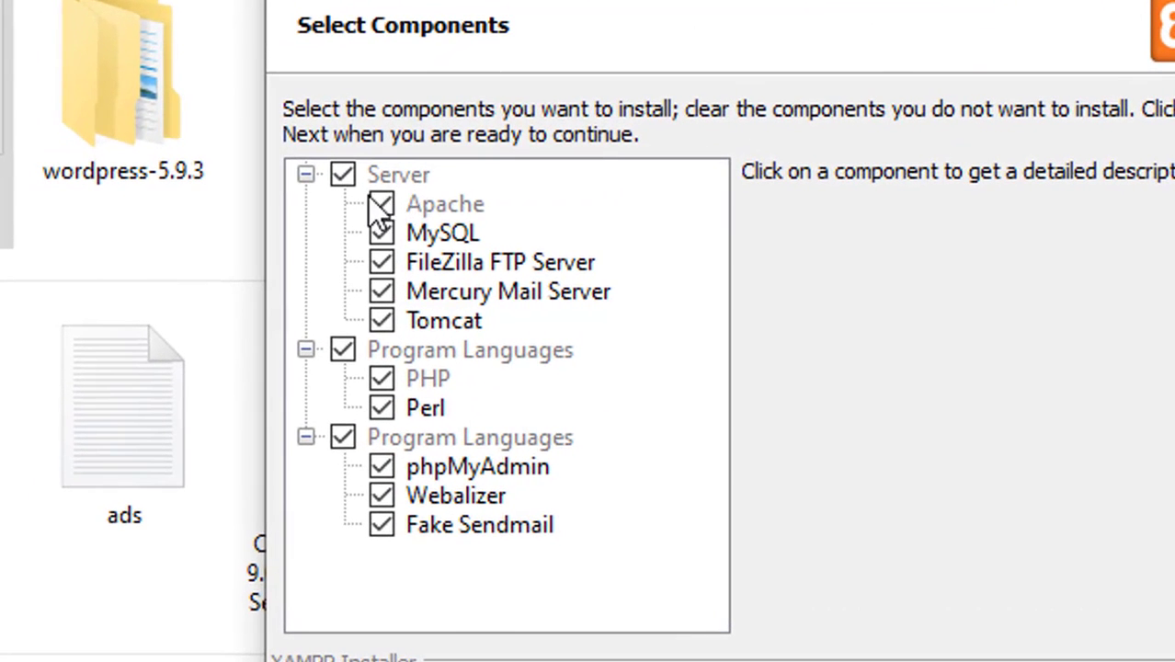
{"action": "left_click", "coordinate": [381, 262]}
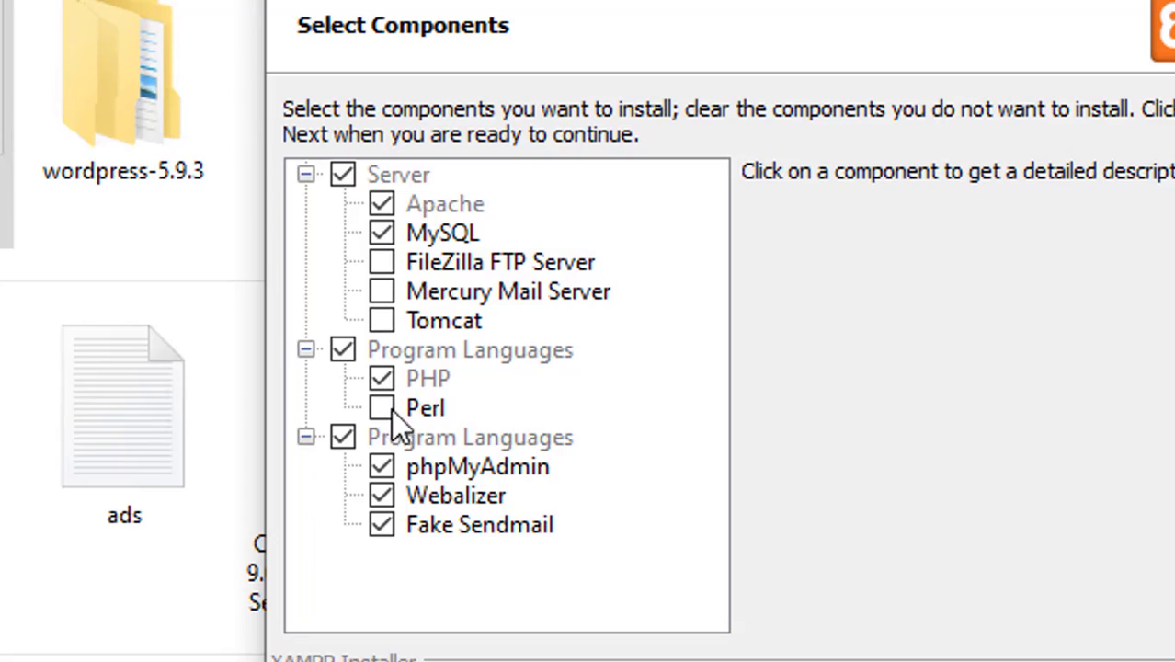
{"action": "left_click", "coordinate": [384, 498]}
{"action": "left_click", "coordinate": [381, 526]}
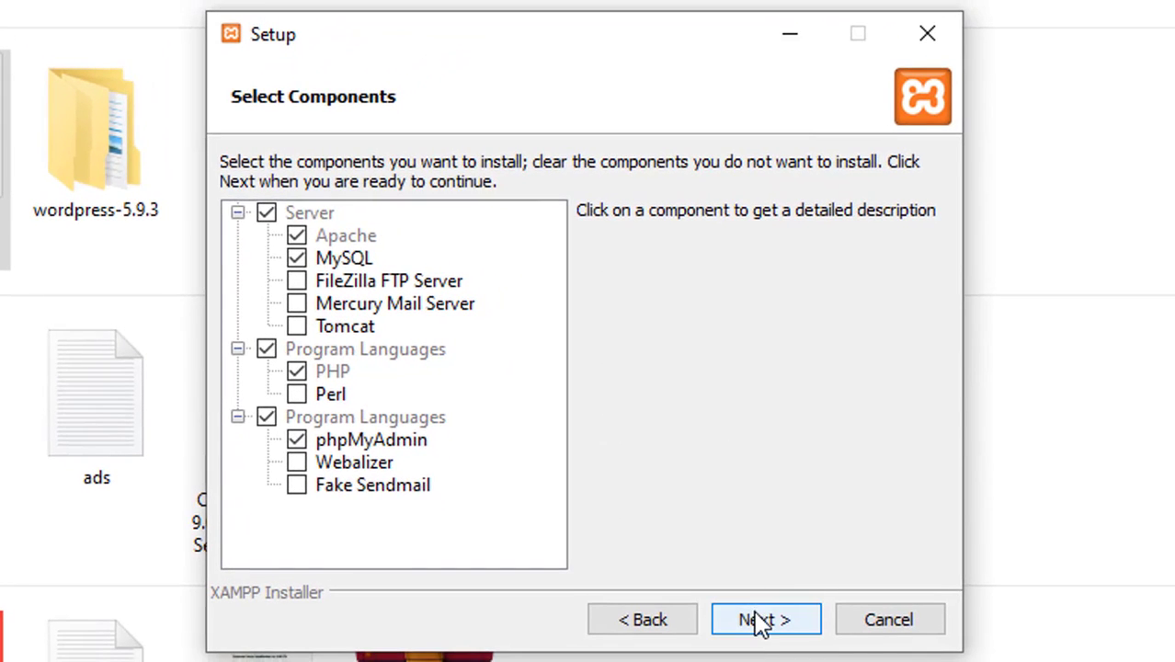
{"action": "left_click", "coordinate": [815, 642]}
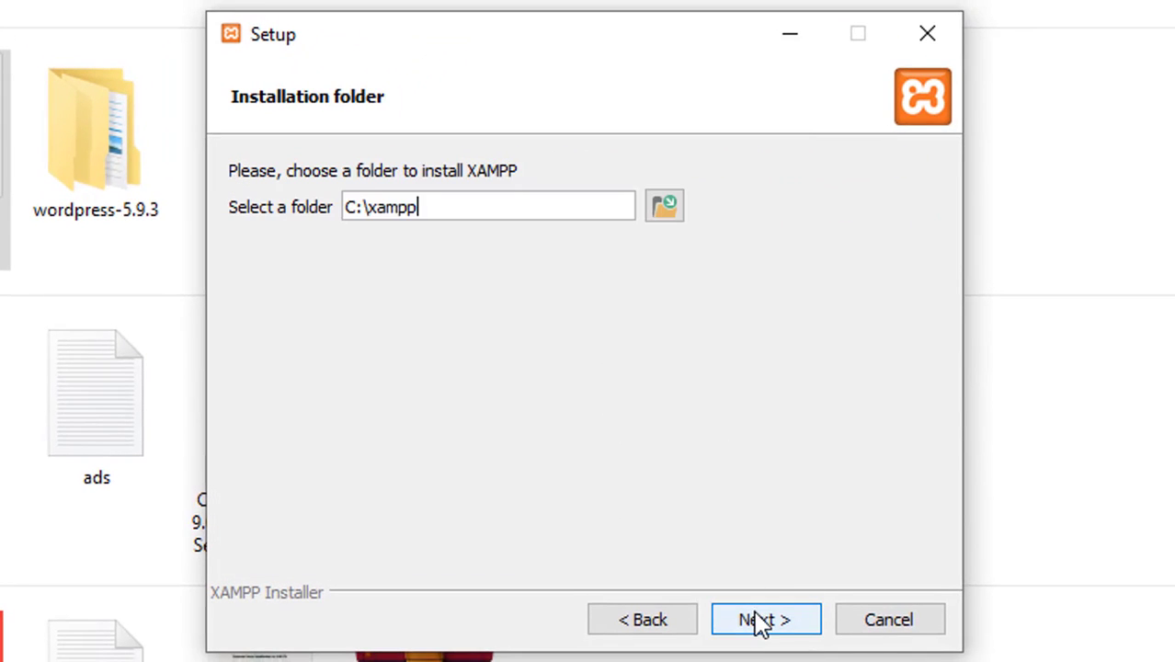
Pick New Volume (E:) and set the install folder to E:\xampp
{"action": "left_click", "coordinate": [661, 208]}
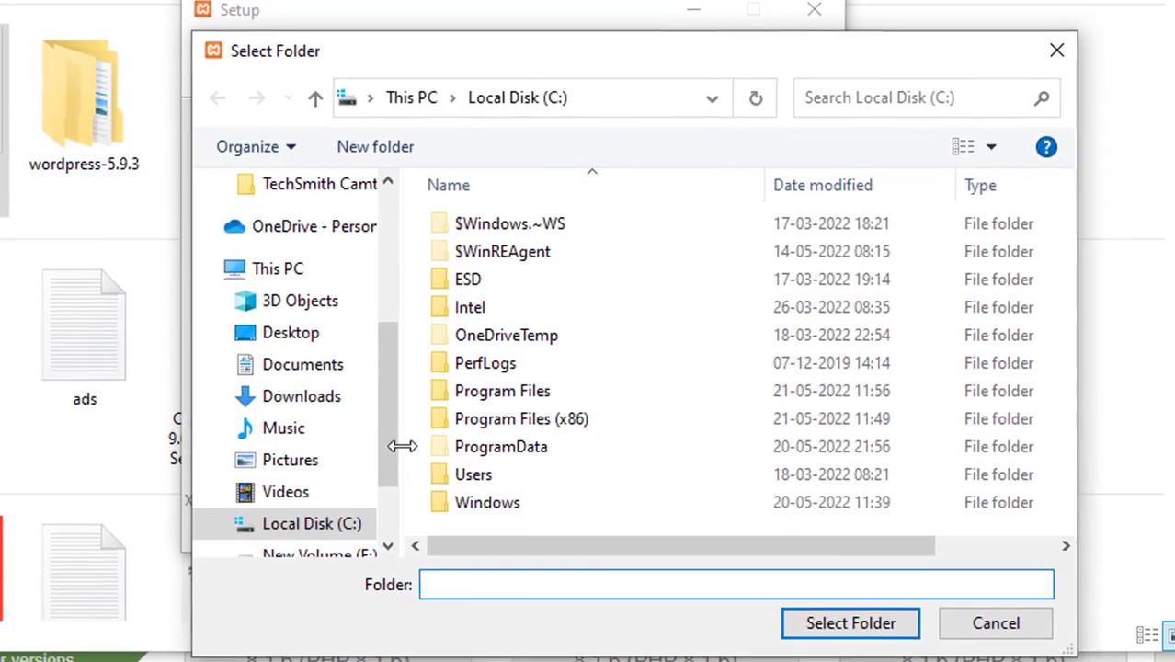
{"action": "scroll", "coordinate": [394, 499], "scroll_direction": "down", "scroll_amount": 2}
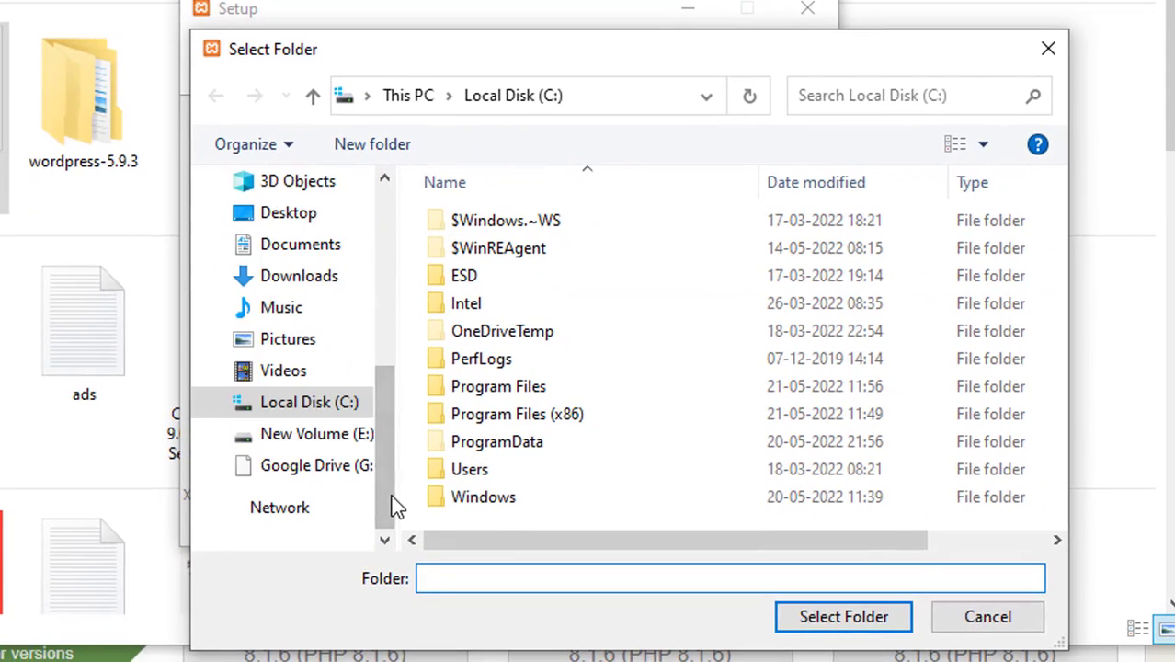
{"action": "left_click", "coordinate": [349, 448]}
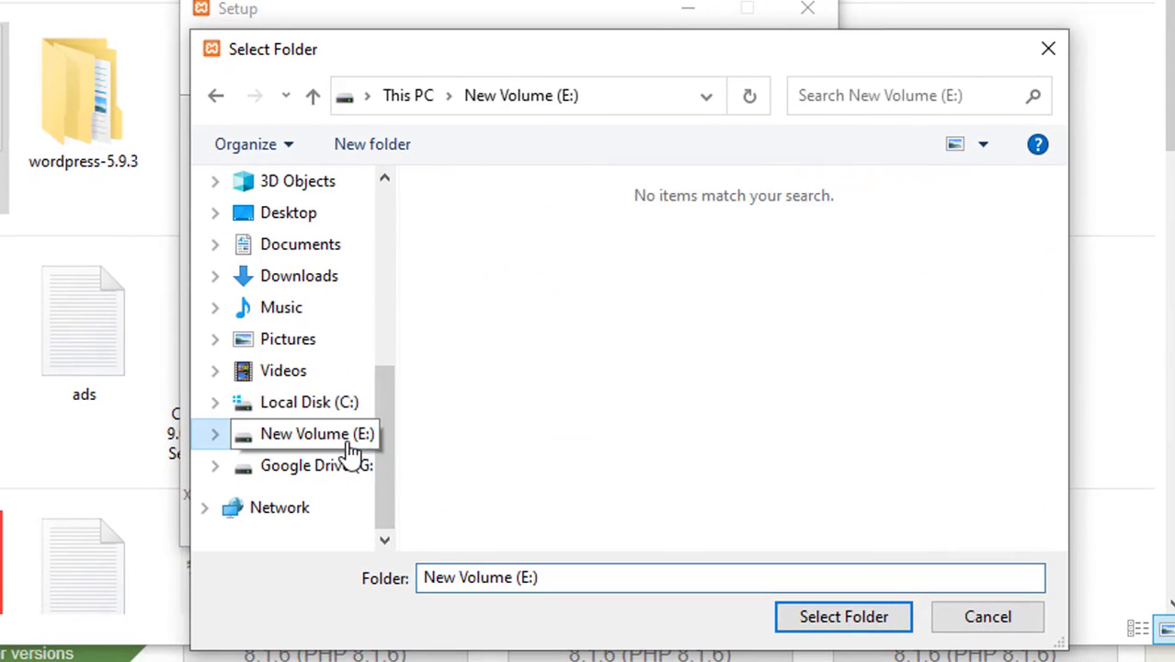
{"action": "left_click", "coordinate": [799, 619]}
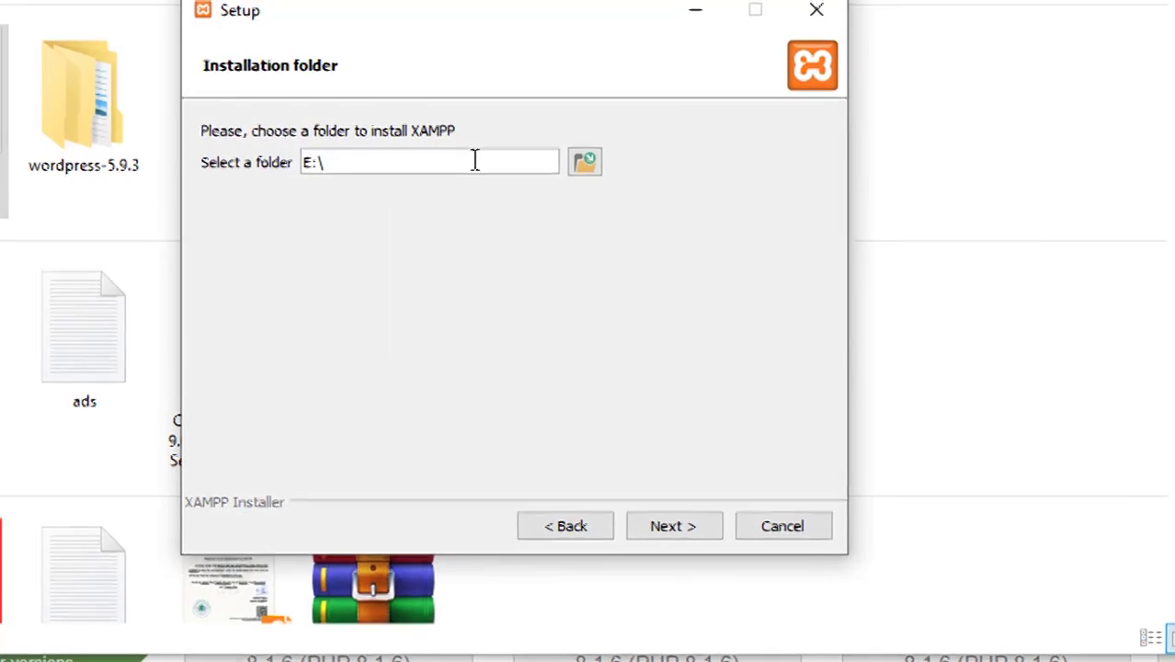
{"action": "type", "text": "xa"}
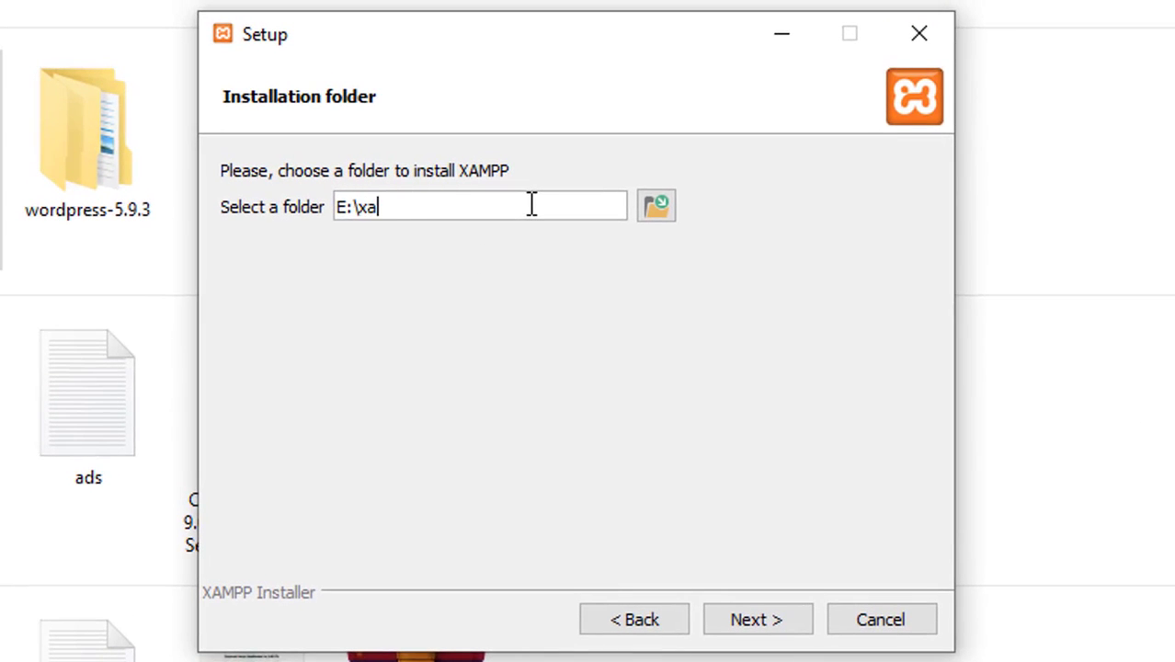
{"action": "type", "text": "mpp"}
{"action": "left_click", "coordinate": [775, 628]}
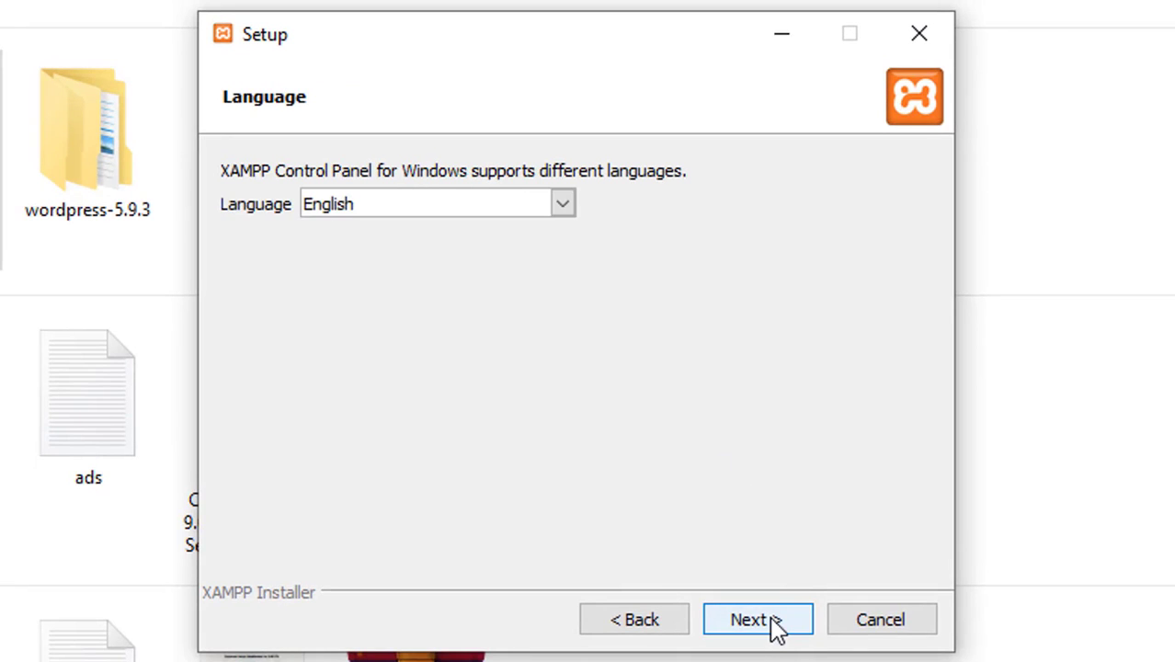
Install XAMPP in English with 'Learn more about Bitnami' unchecked, then finish the wizard
{"action": "left_click", "coordinate": [775, 628]}
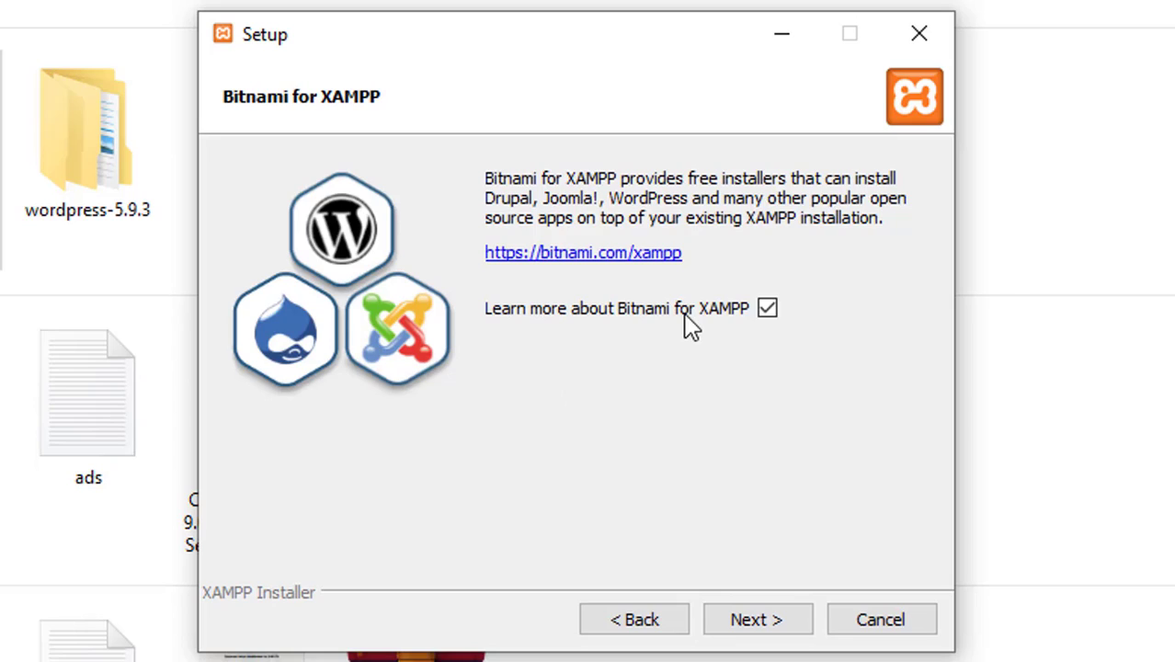
{"action": "left_click", "coordinate": [768, 313]}
{"action": "left_click", "coordinate": [772, 625]}
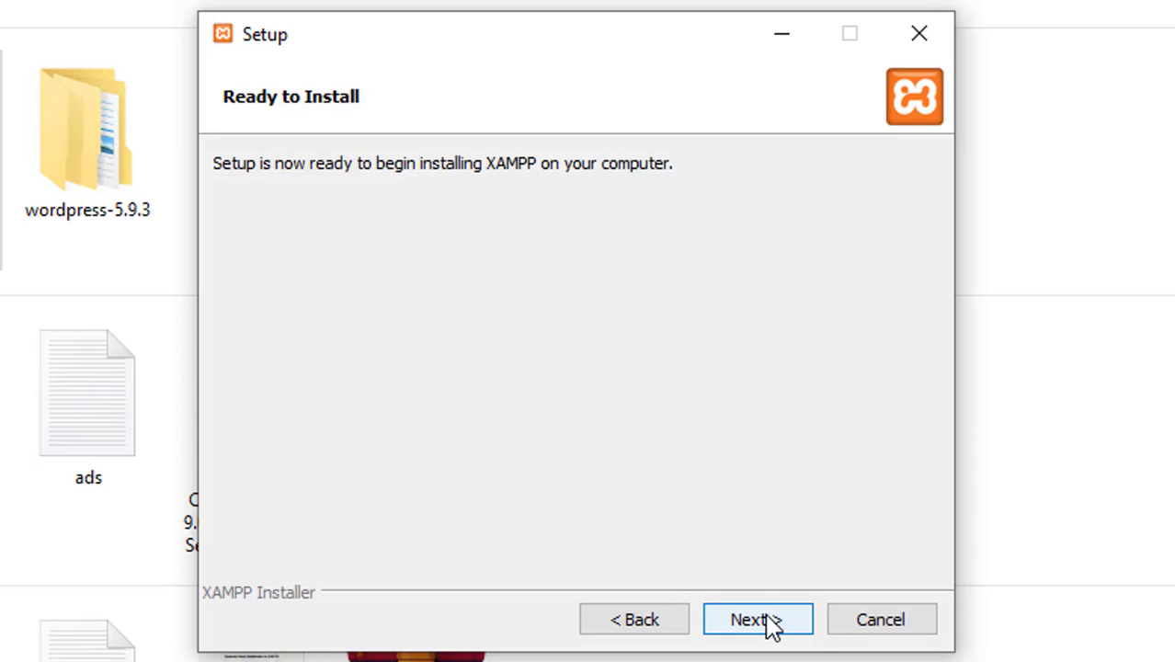
{"action": "left_click", "coordinate": [772, 625]}
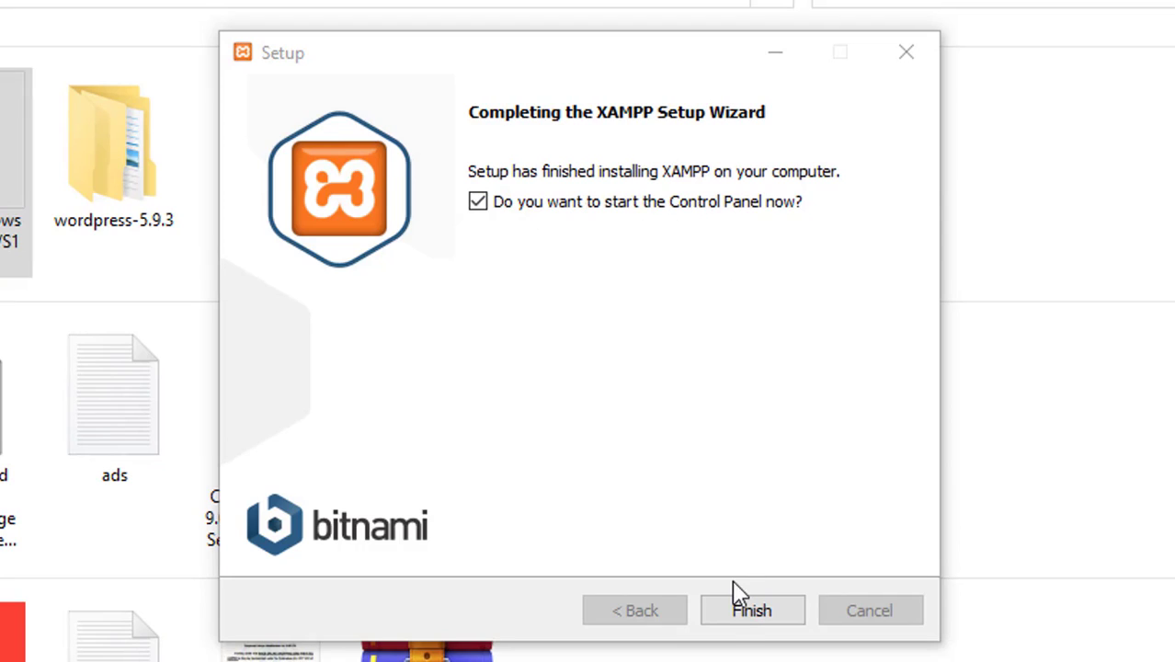
{"action": "left_click", "coordinate": [751, 611]}
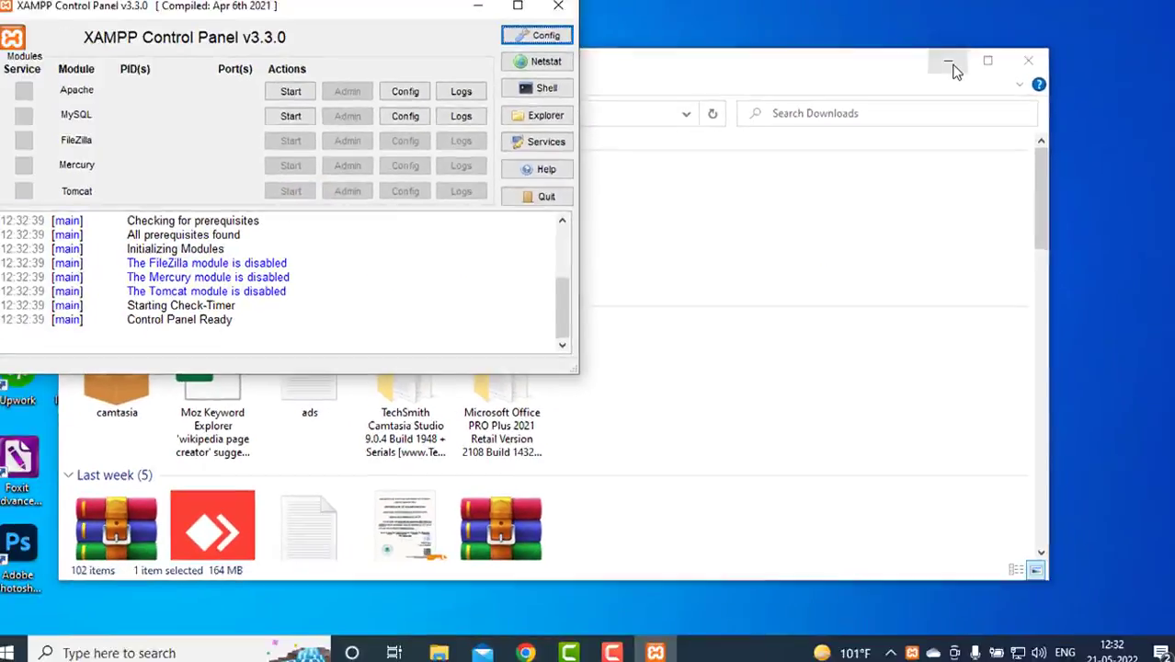
Start Apache (ports 80, 443) and MySQL (port 3306) in XAMPP Control Panel
{"action": "left_click", "coordinate": [949, 65]}
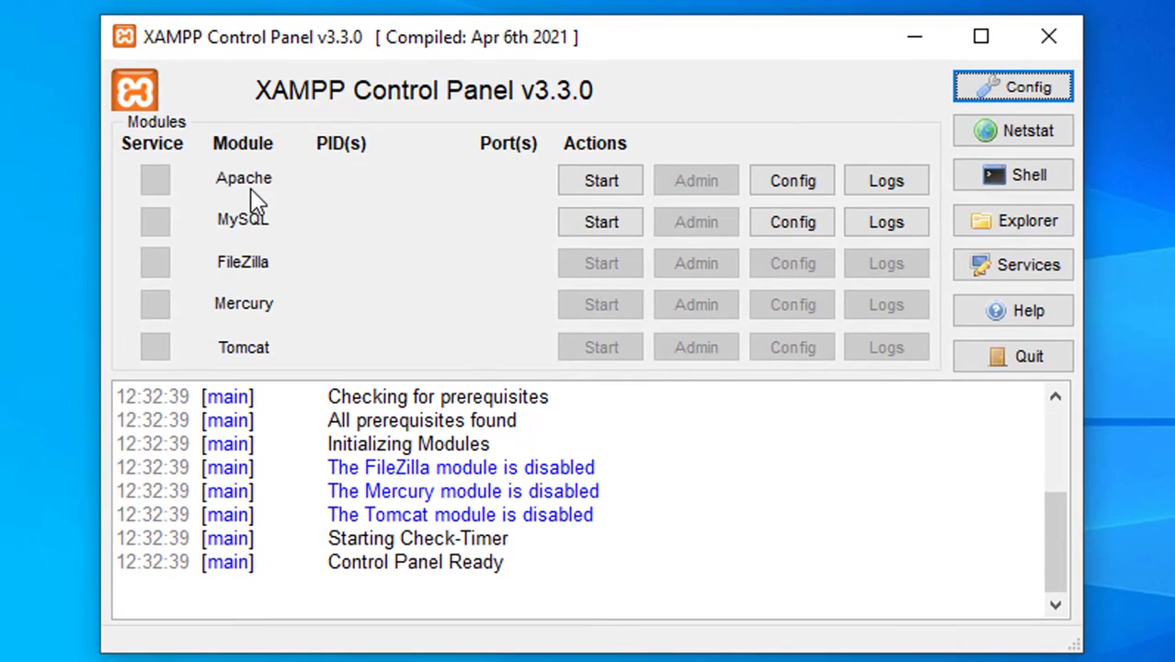
{"action": "left_click", "coordinate": [593, 189]}
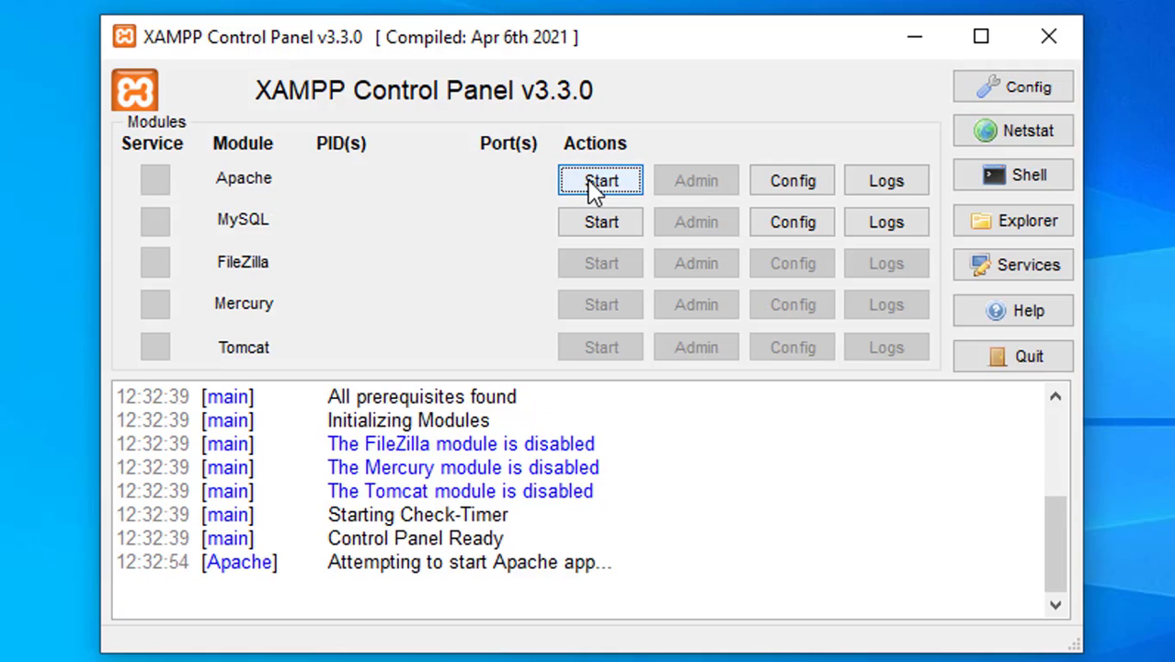
{"action": "left_click", "coordinate": [610, 230]}
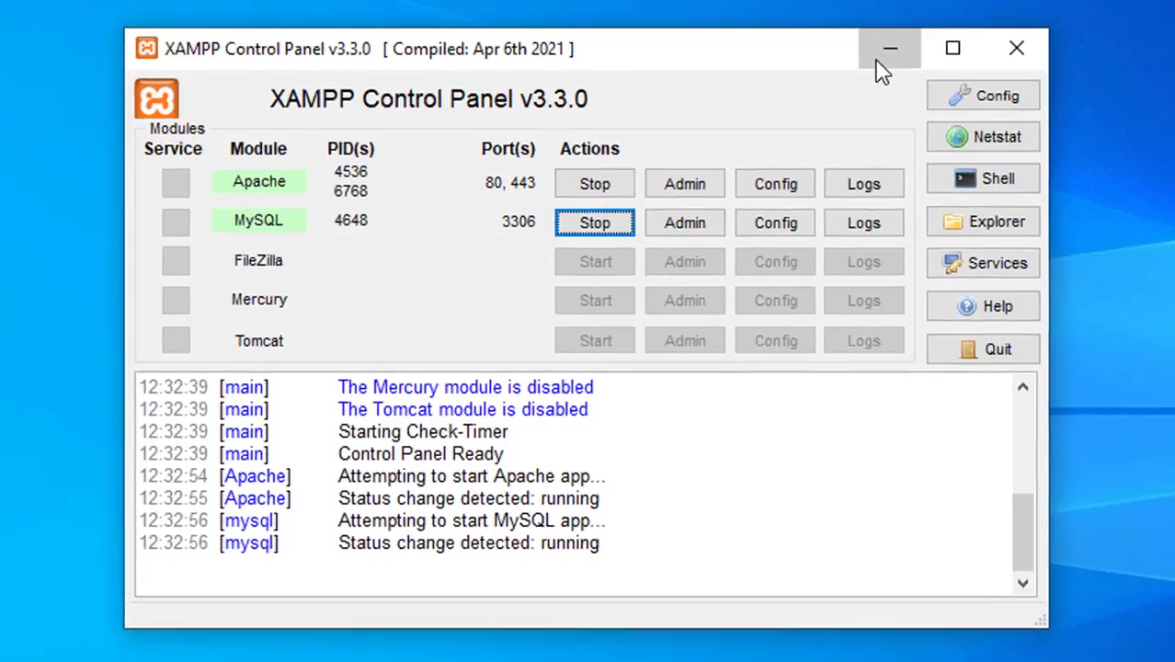
Minimize the other windows and bring Chrome back to the front
{"action": "left_click", "coordinate": [901, 51]}
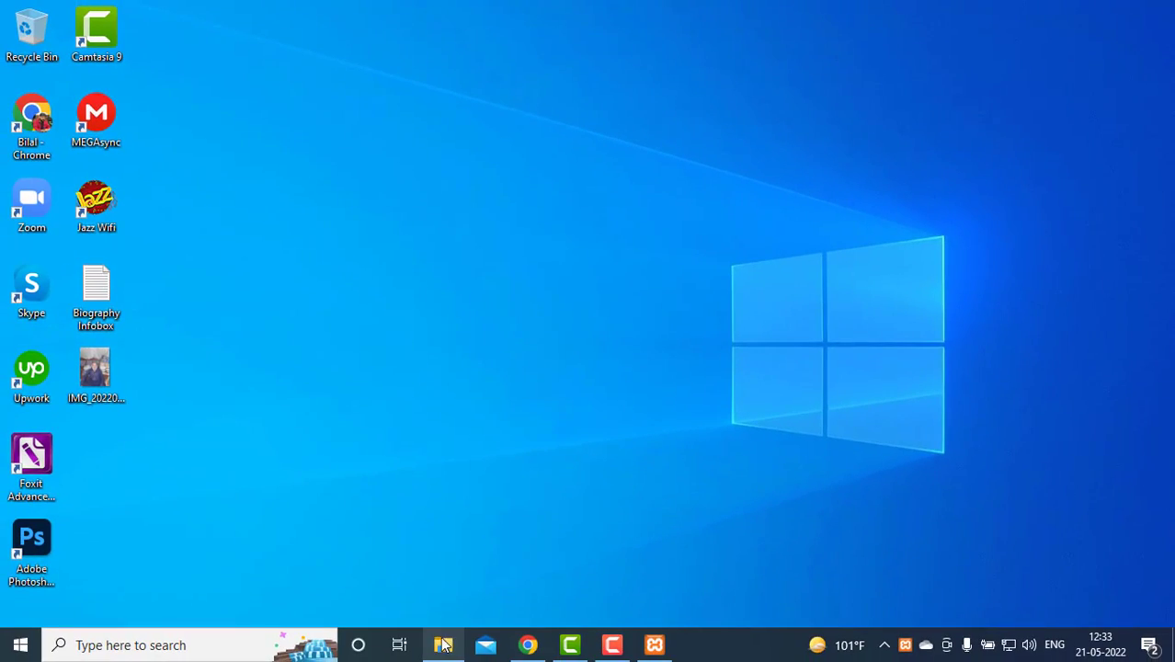
{"action": "left_click", "coordinate": [439, 646]}
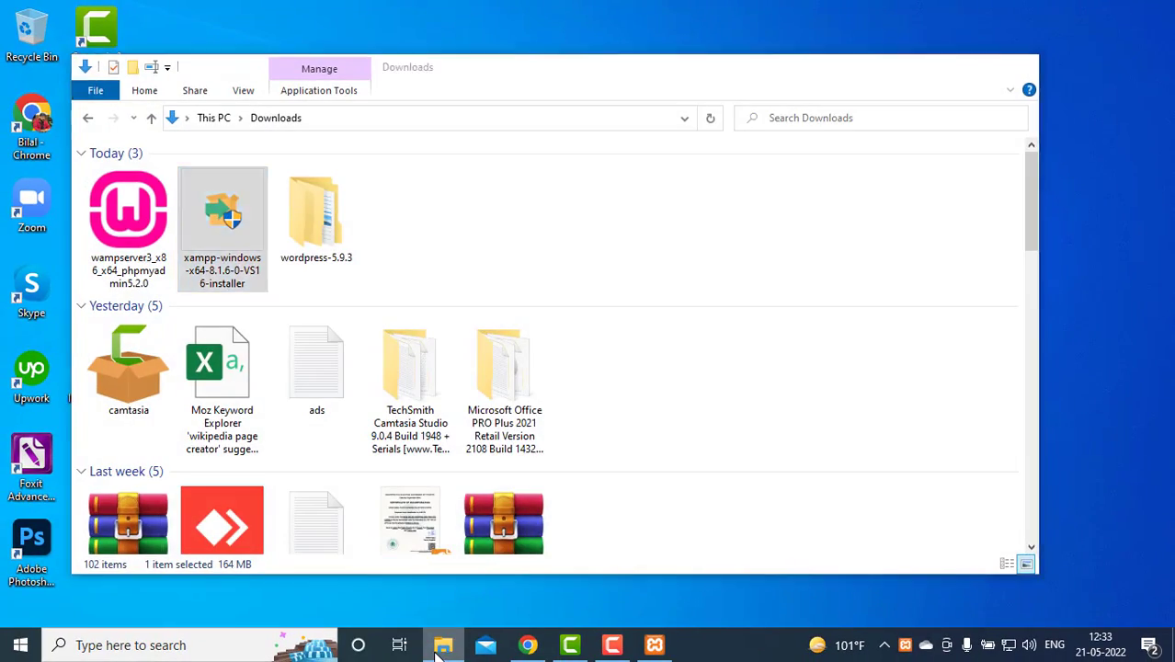
{"action": "left_click", "coordinate": [442, 645]}
{"action": "left_click", "coordinate": [517, 647]}
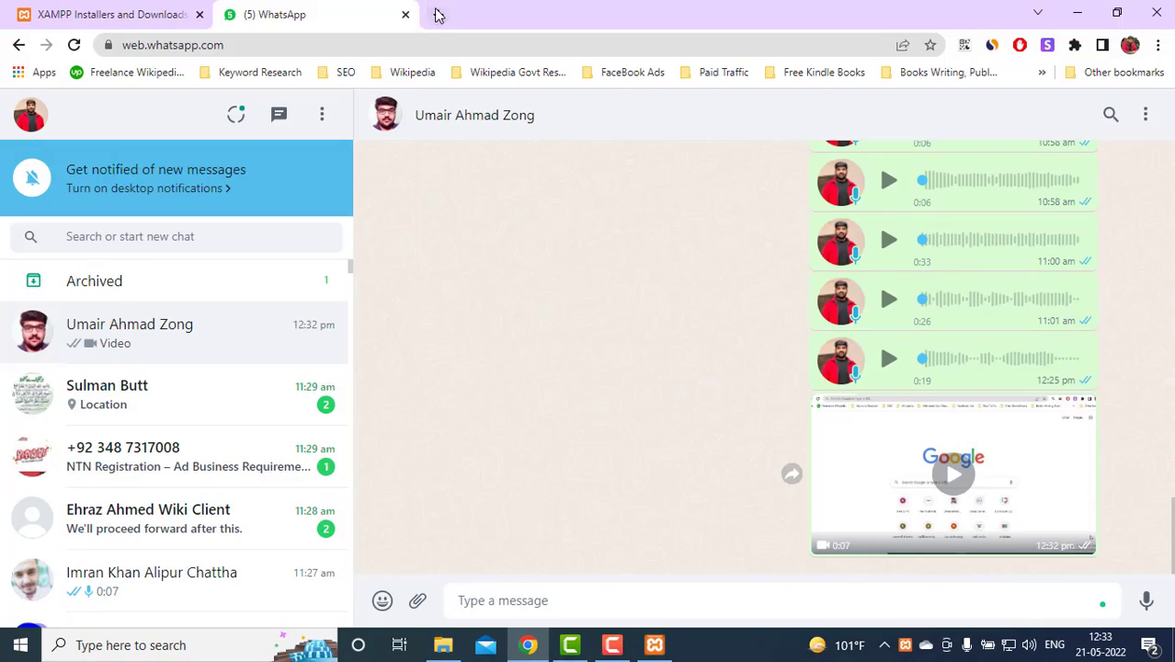
Search Google for 'wordpress' in a new tab and scroll to the wordpress.org result
{"action": "left_click", "coordinate": [439, 15]}
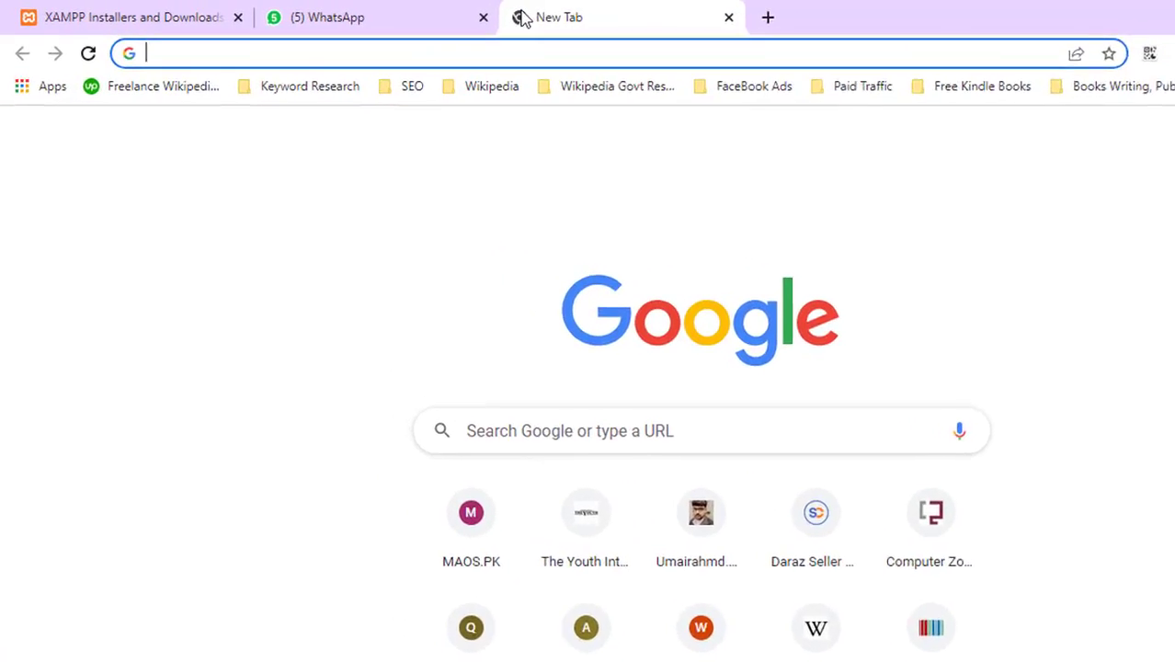
{"action": "type", "text": "wo"}
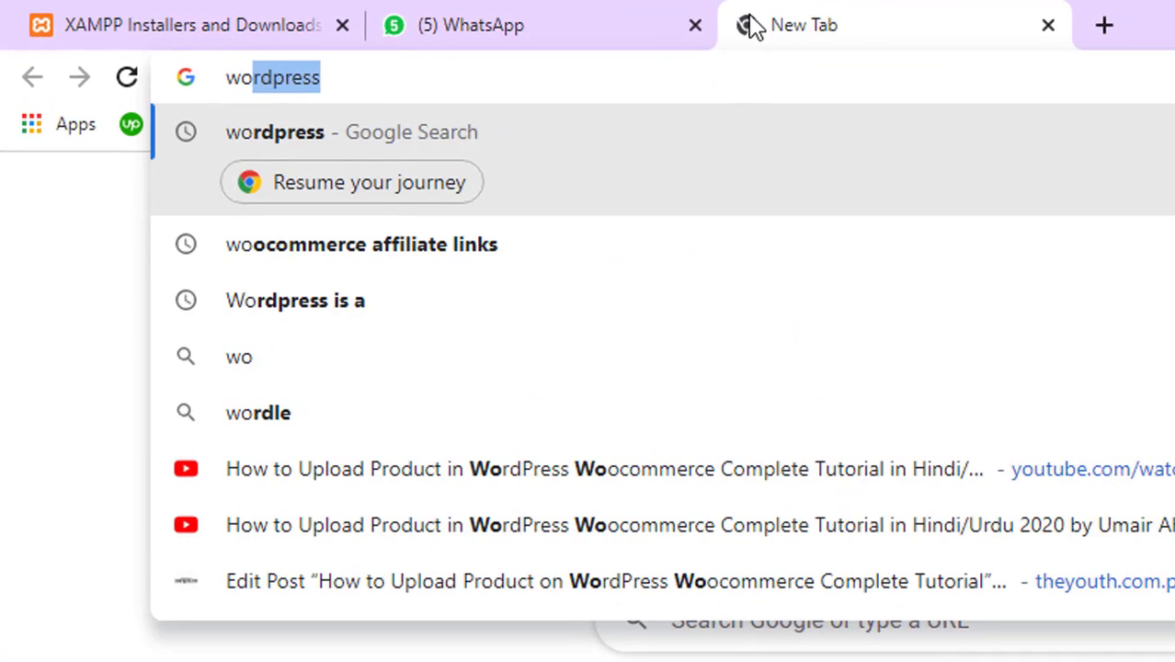
{"action": "key", "text": "Return"}
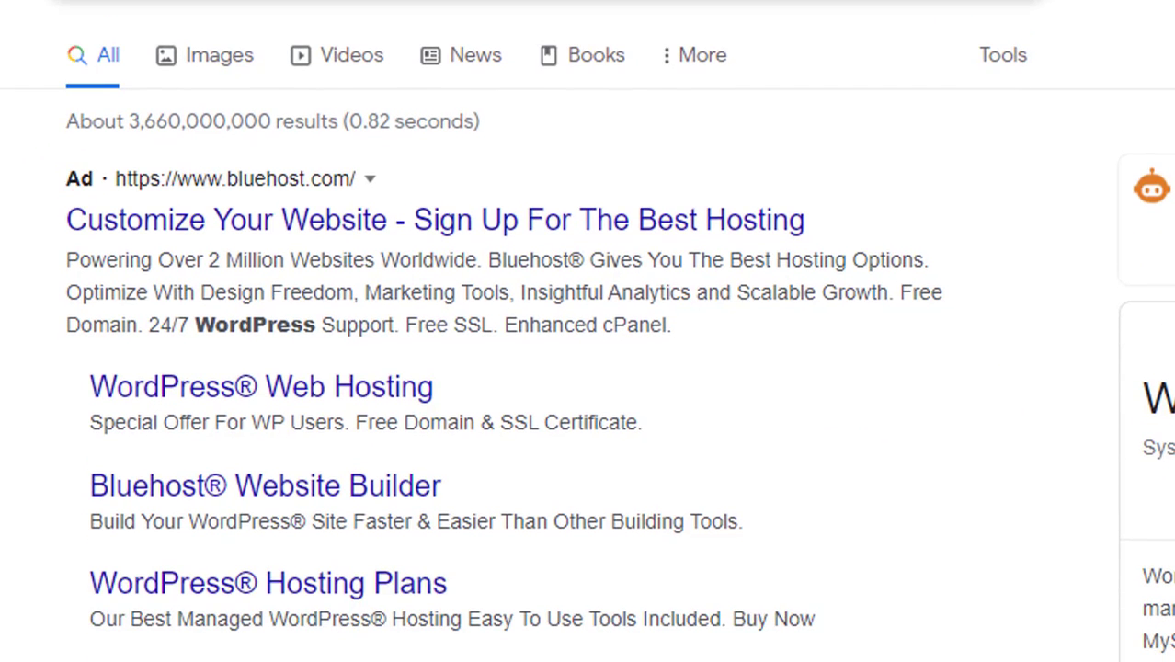
{"action": "scroll", "coordinate": [588, 331], "scroll_direction": "down", "scroll_amount": 5}
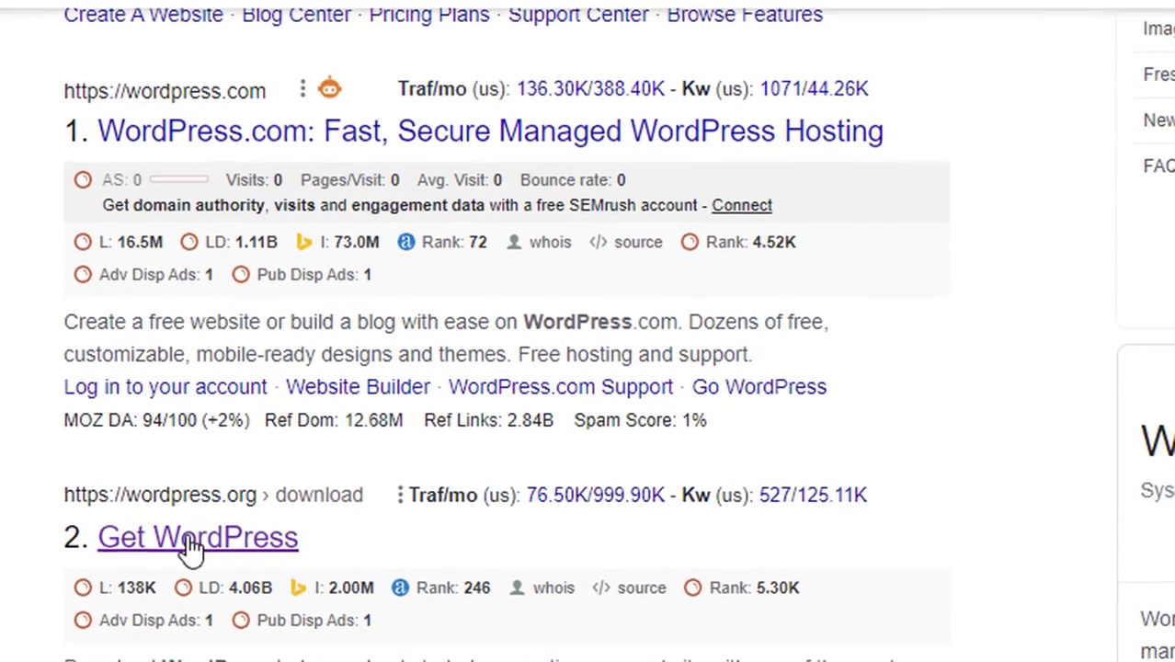
Open the wordpress.org Get WordPress download page, then show the Downloads folder
{"action": "left_click", "coordinate": [186, 438]}
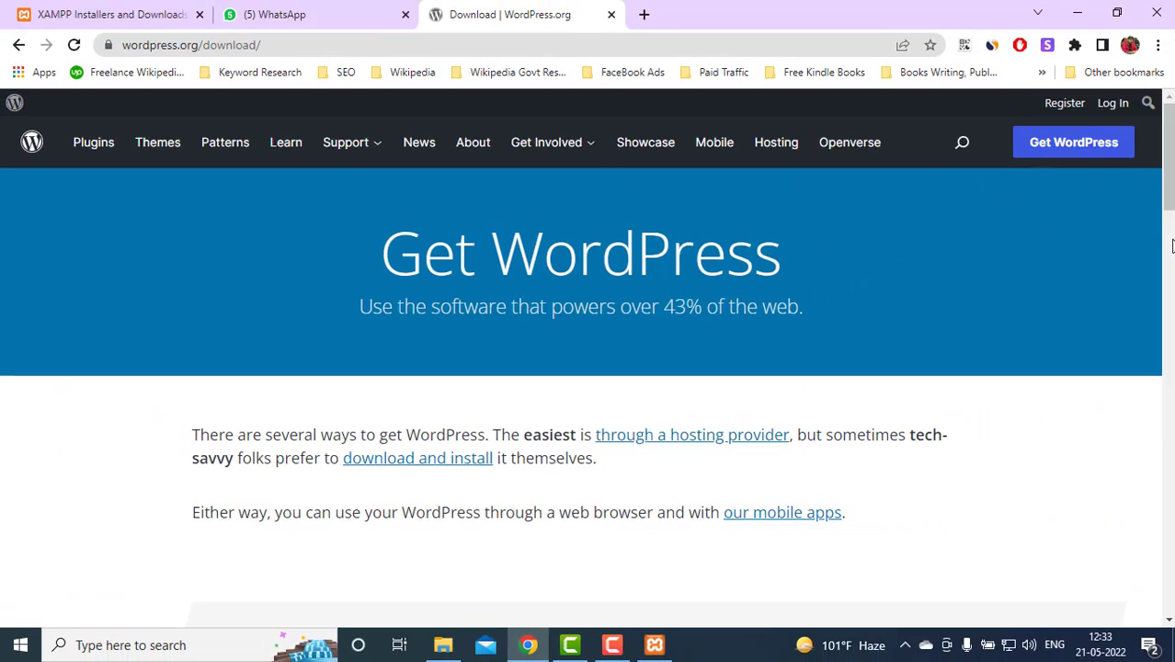
{"action": "left_click_drag", "start_coordinate": [1167, 211], "coordinate": [1167, 239]}
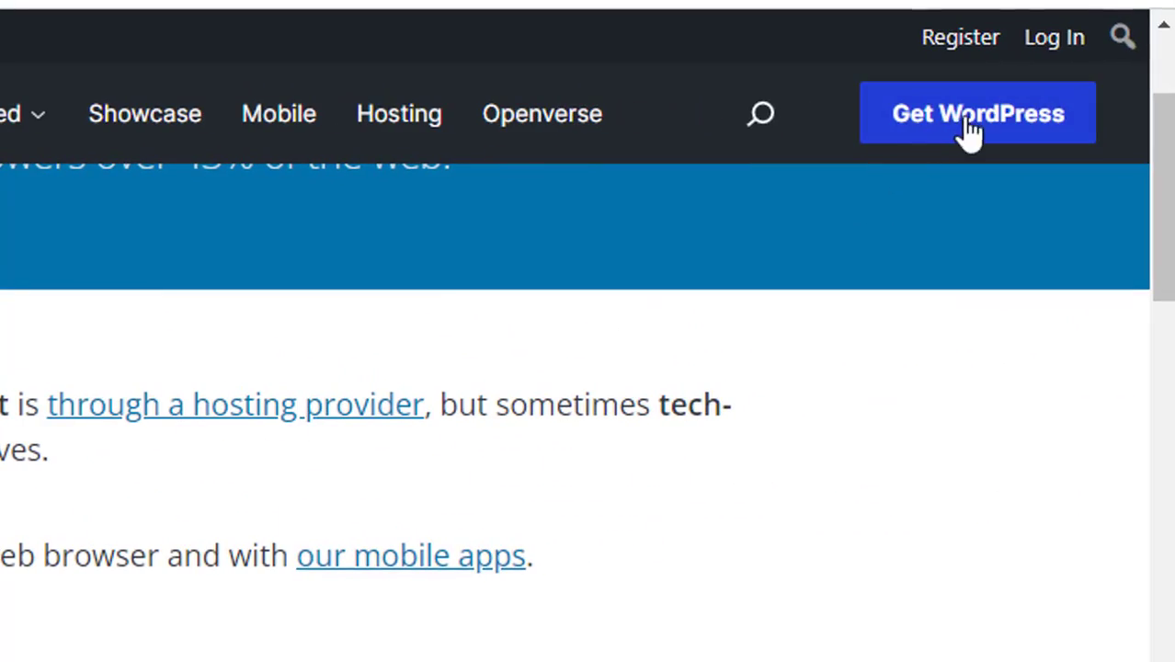
{"action": "left_click", "coordinate": [971, 129]}
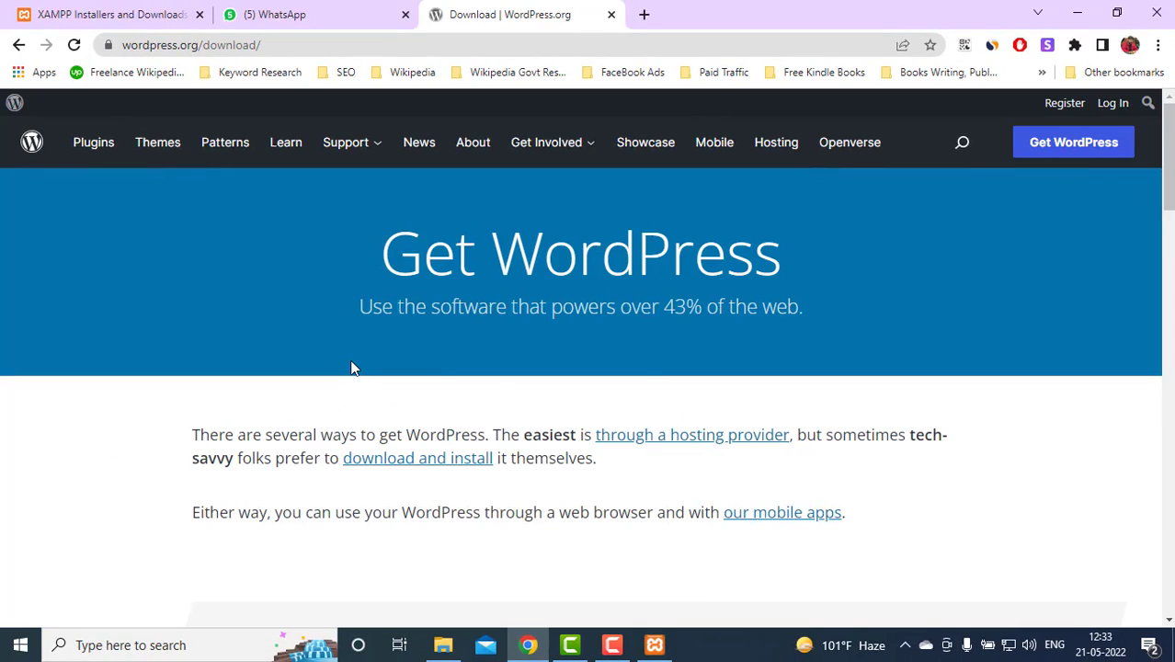
{"action": "left_click", "coordinate": [446, 649]}
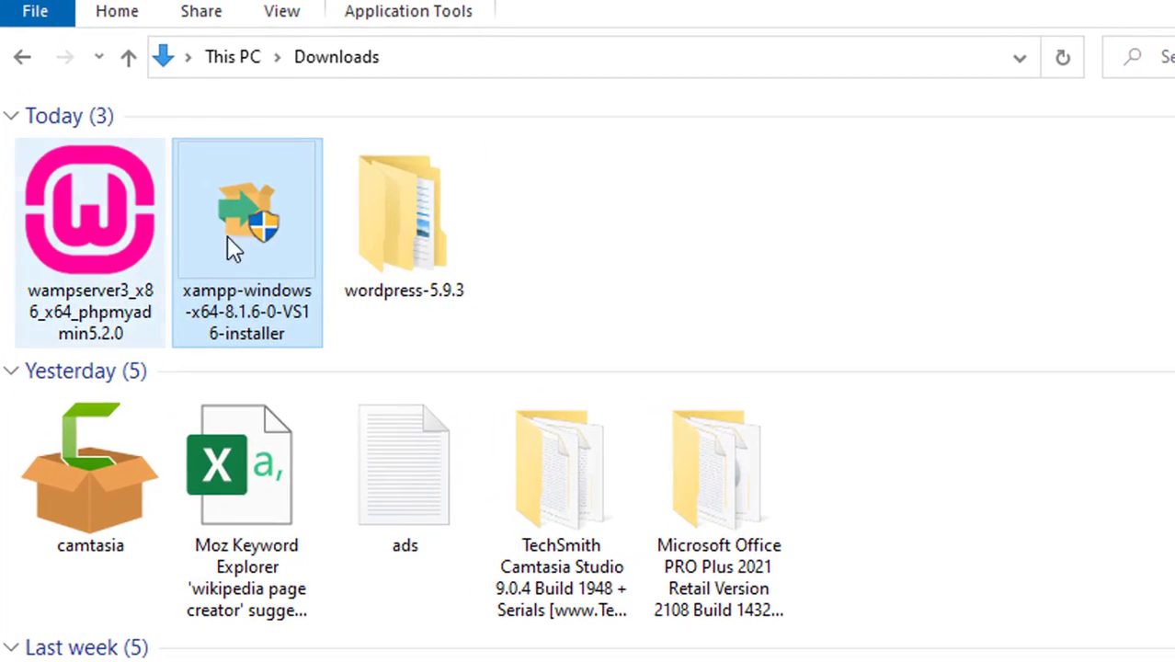
Open wordpress-5.9.3 and locate the extracted wordpress folder
{"action": "double_click", "coordinate": [472, 230]}
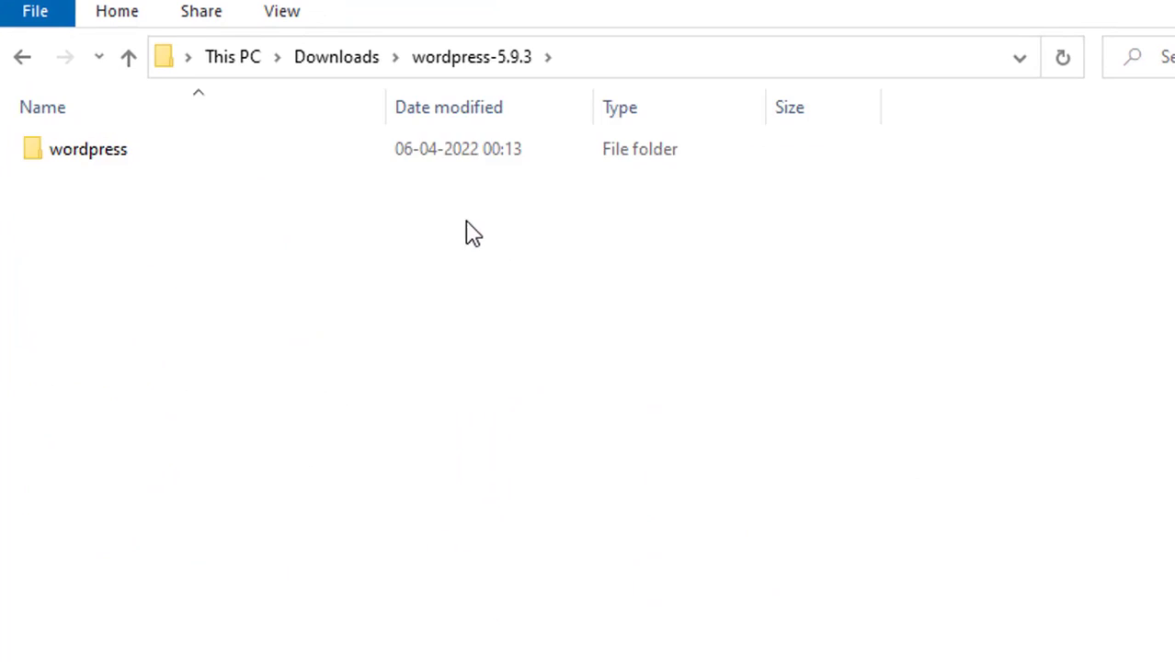
{"action": "double_click", "coordinate": [306, 158]}
{"action": "key", "text": "alt+Left"}
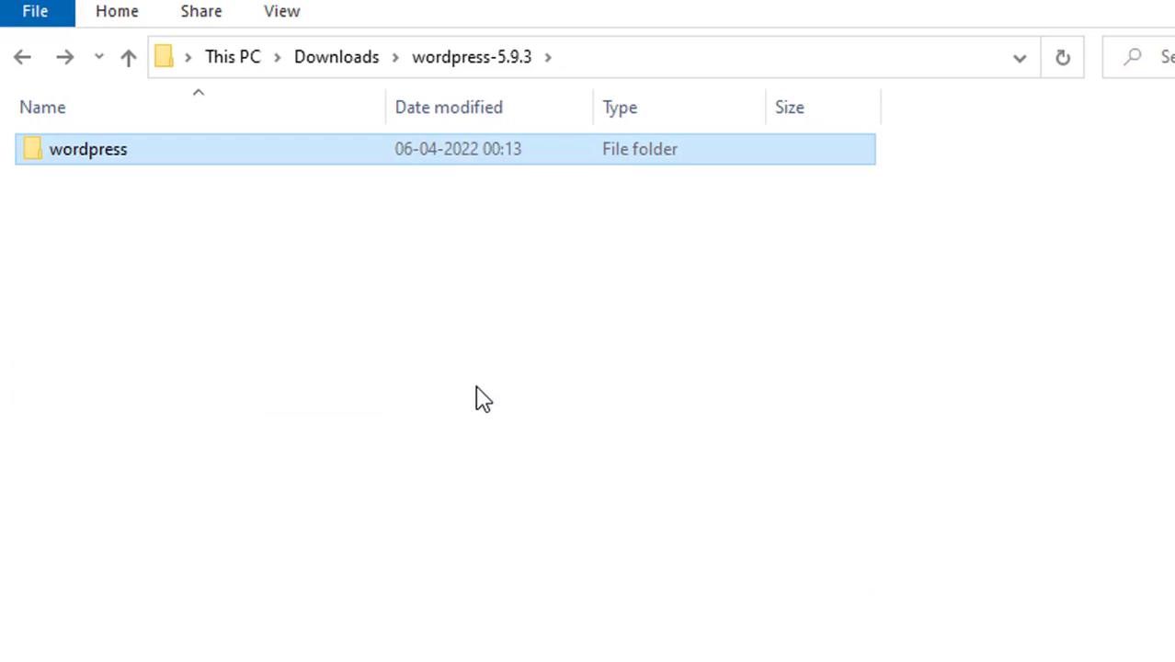
Paste the wordpress folder into E:\xampp\htdocs
{"action": "left_click", "coordinate": [237, 60]}
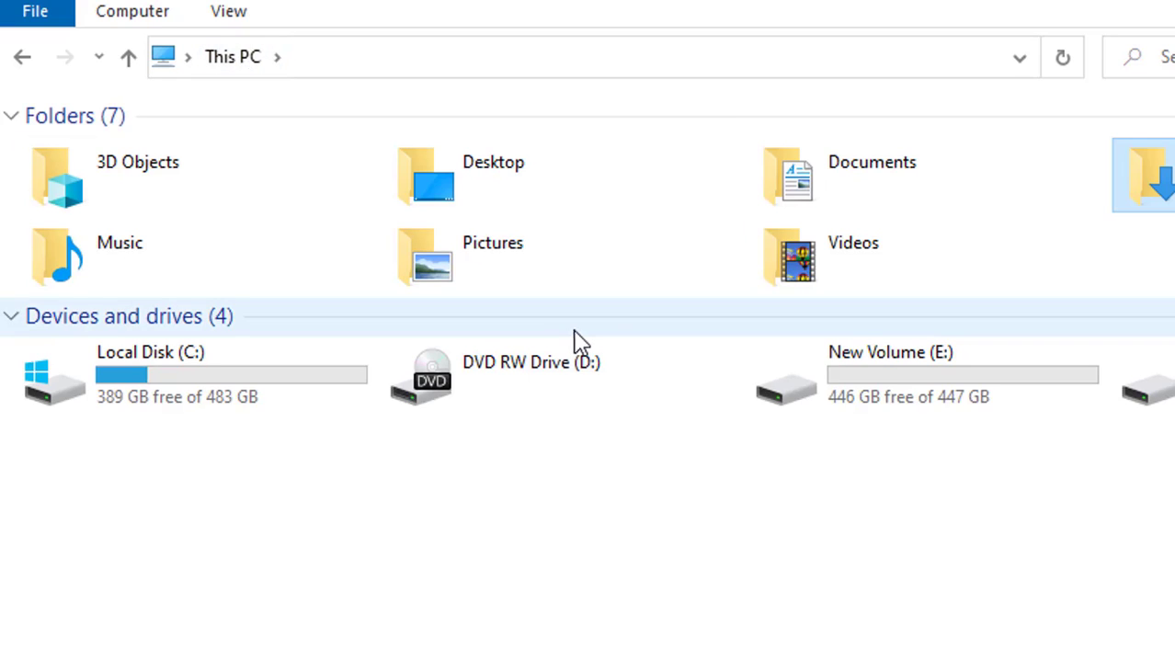
{"action": "double_click", "coordinate": [936, 390]}
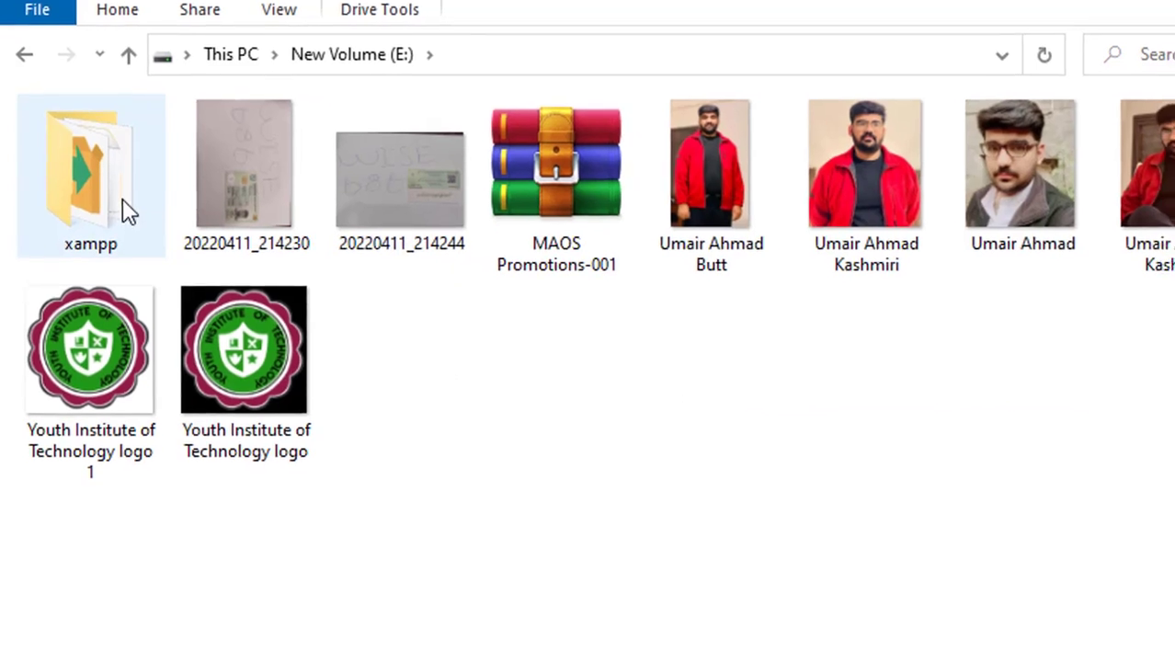
{"action": "double_click", "coordinate": [123, 210]}
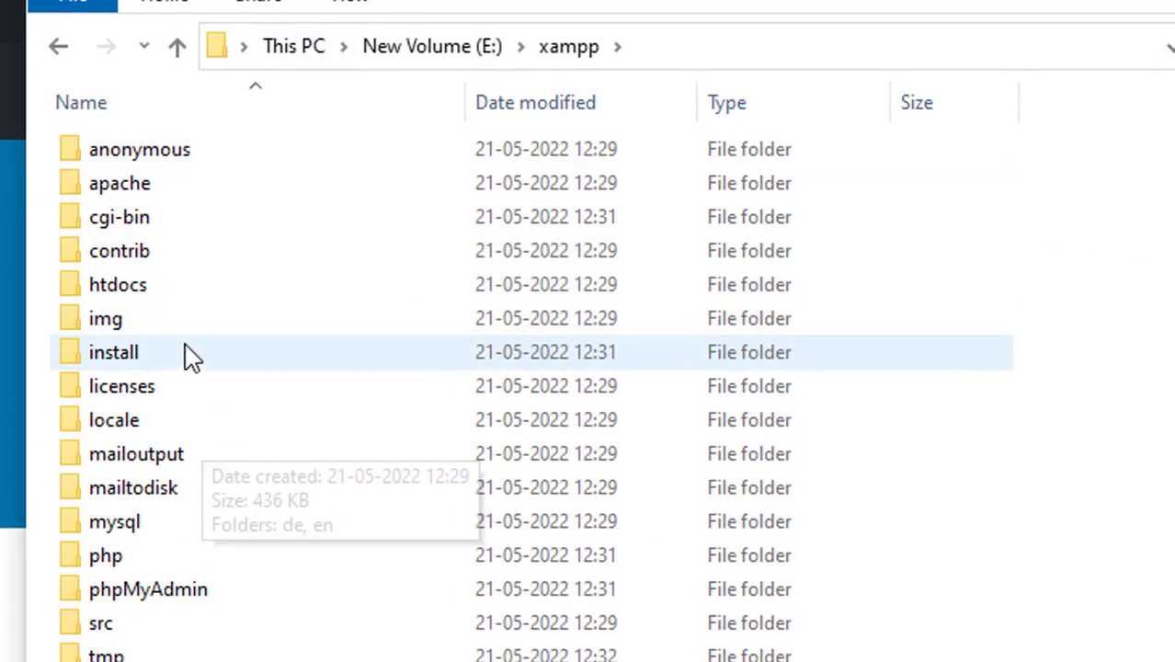
{"action": "double_click", "coordinate": [189, 290]}
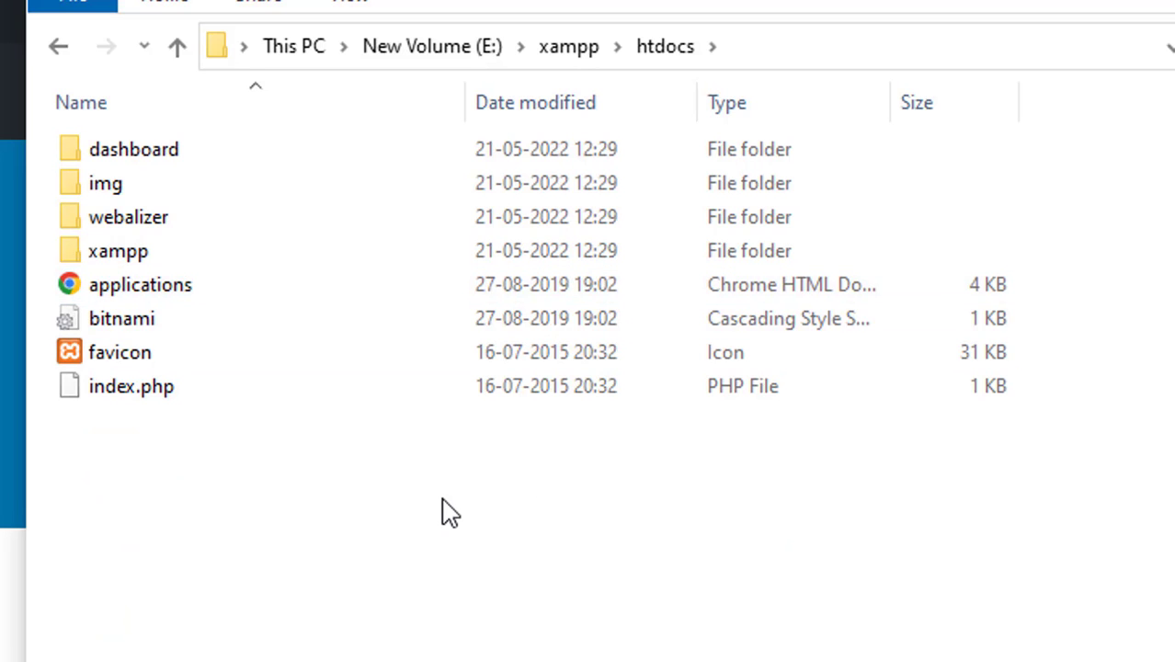
{"action": "key", "text": "ctrl+v"}
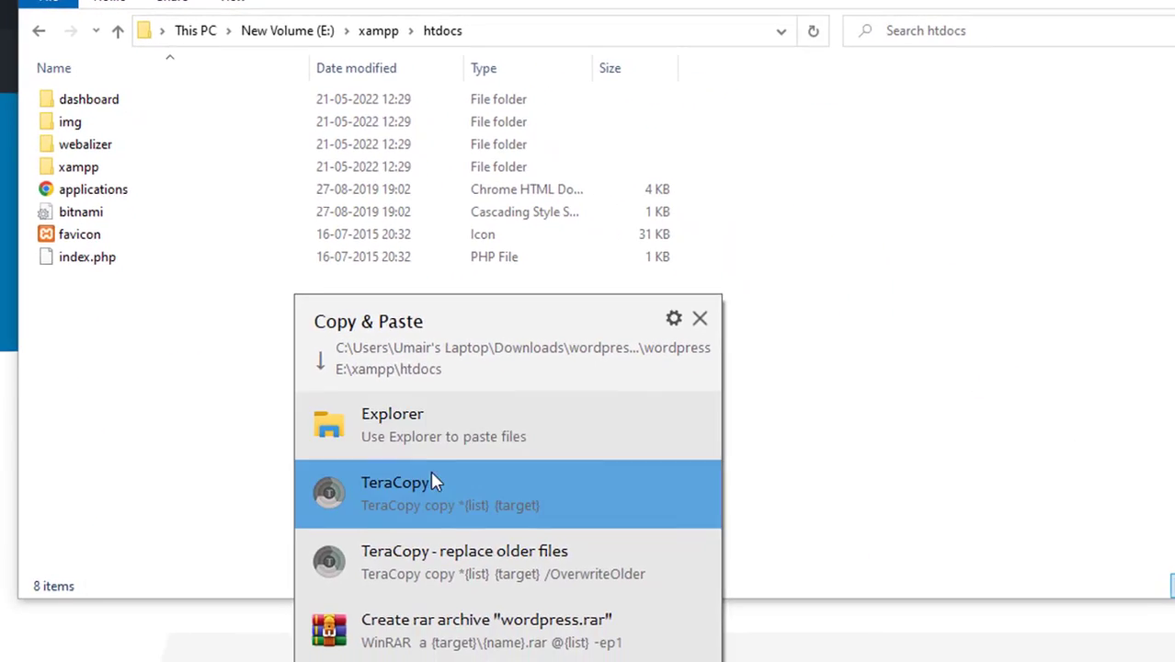
Copy the wordpress folder into E:\xampp\htdocs with TeraCopy and rename it to maos
{"action": "left_click", "coordinate": [449, 506]}
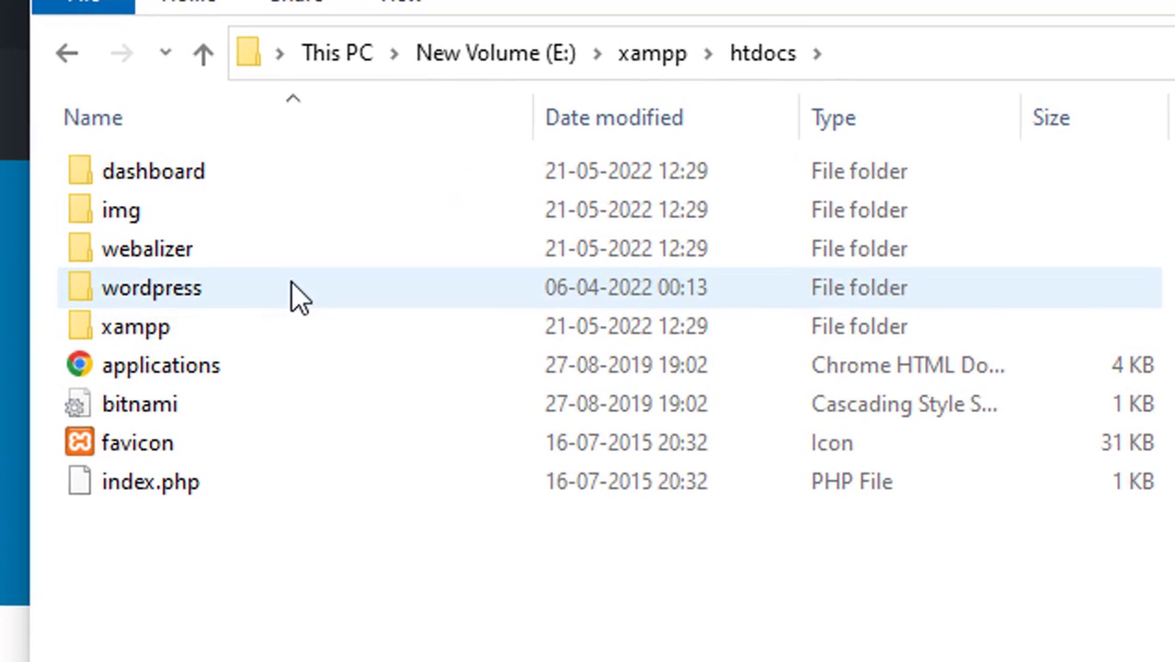
{"action": "right_click", "coordinate": [292, 281]}
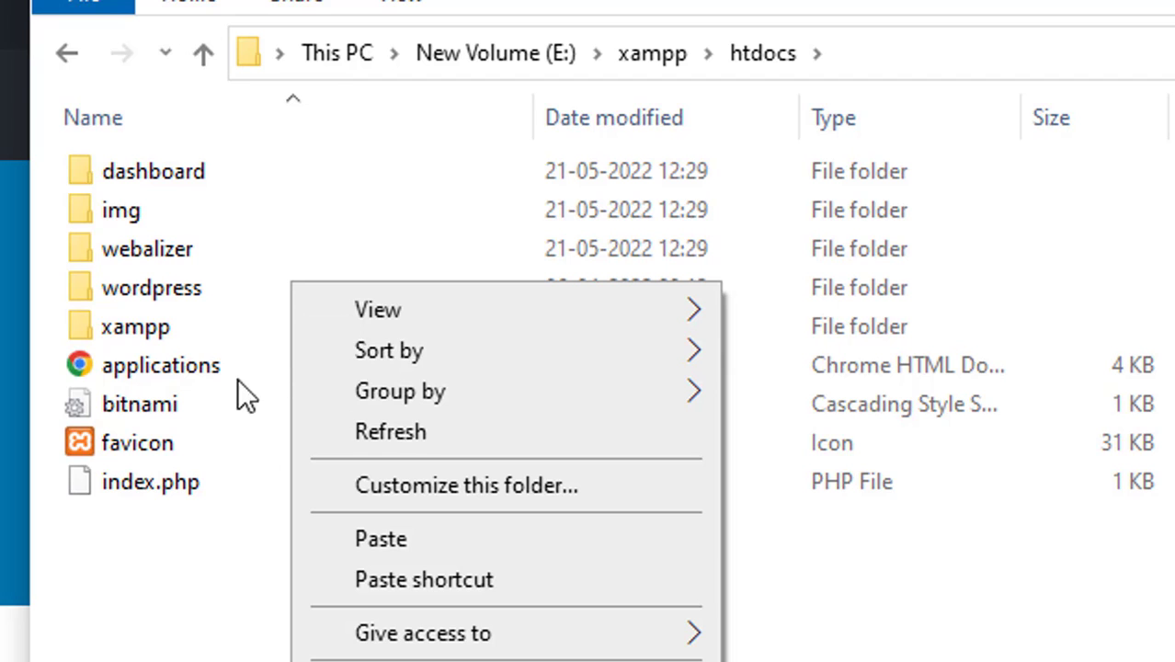
{"action": "left_click", "coordinate": [204, 288]}
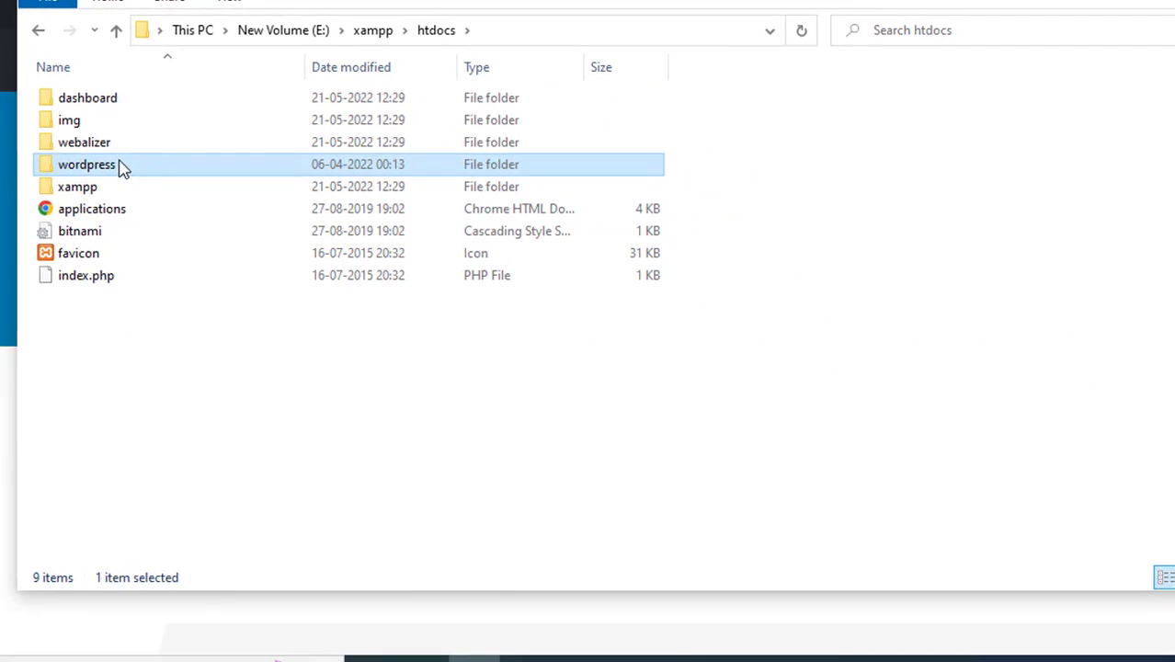
{"action": "right_click", "coordinate": [122, 169]}
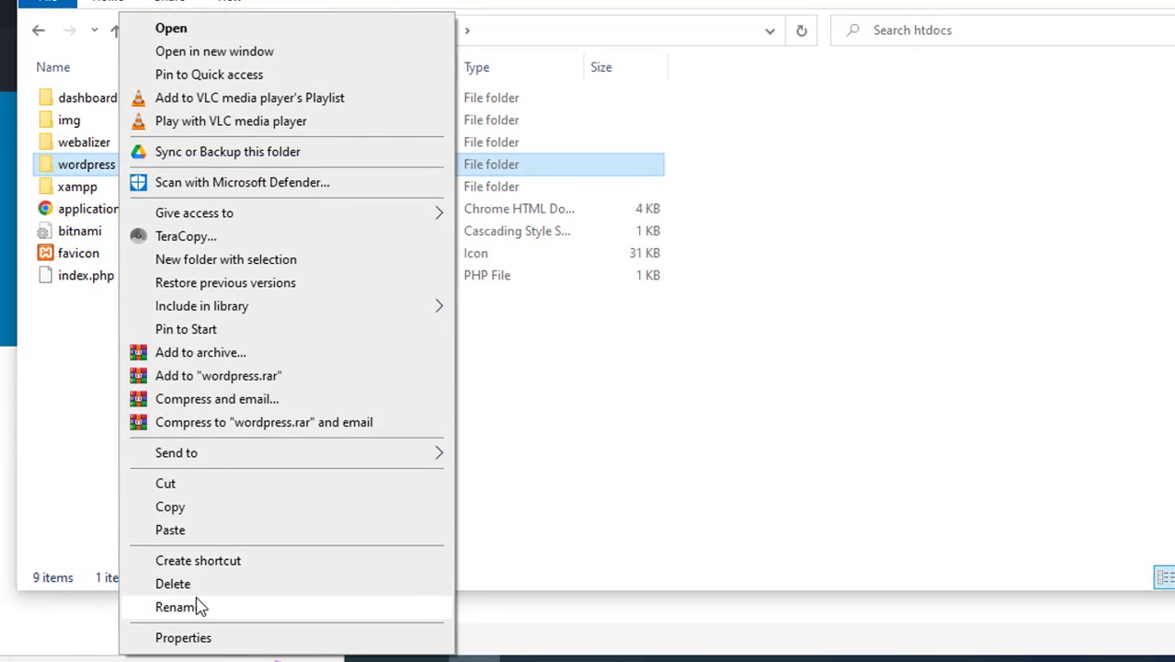
{"action": "left_click", "coordinate": [196, 606]}
{"action": "type", "text": "m"}
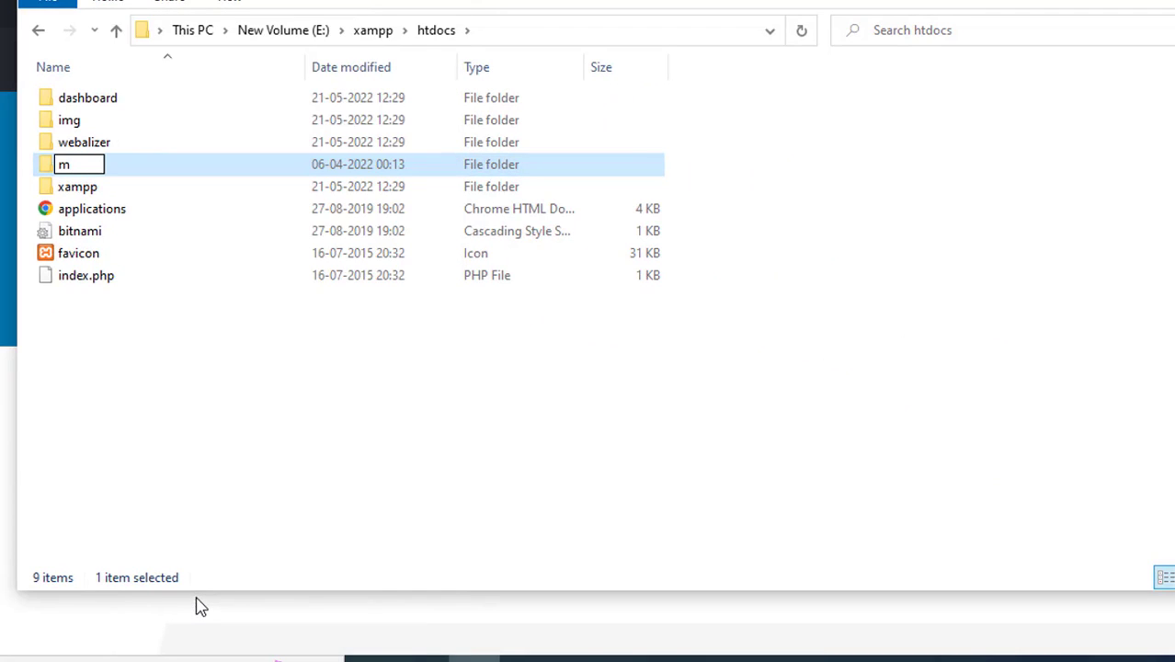
{"action": "type", "text": "aos"}
{"action": "key", "text": "Return"}
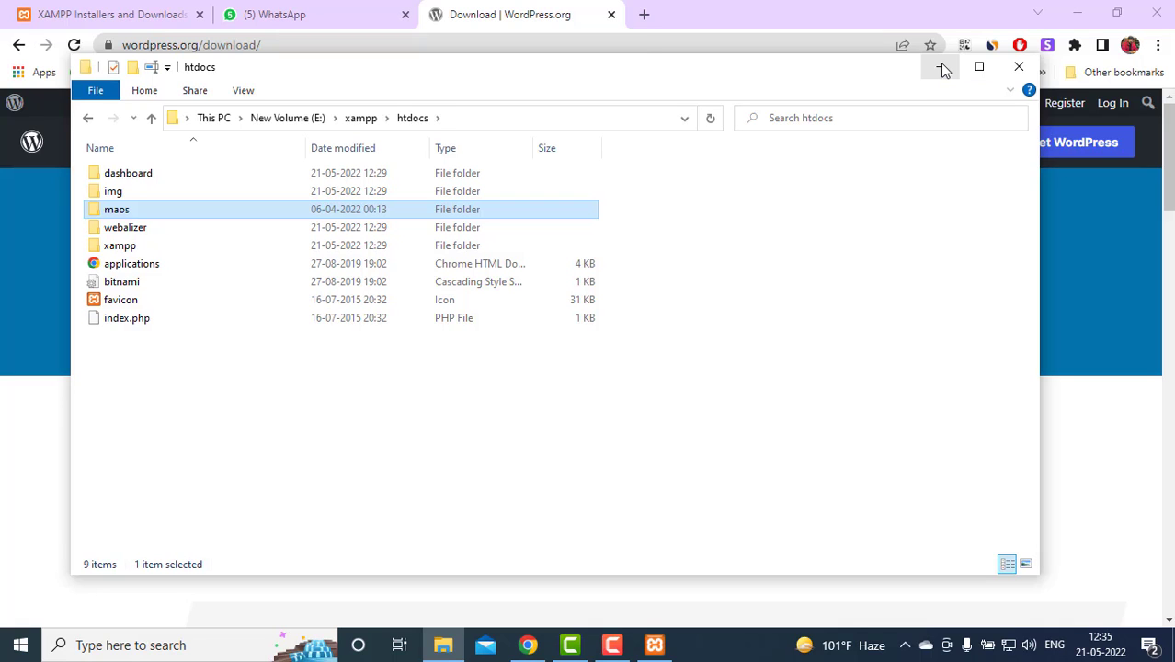
Hide Explorer and launch phpMyAdmin from the MySQL Admin button in XAMPP Control Panel
{"action": "left_click", "coordinate": [941, 69]}
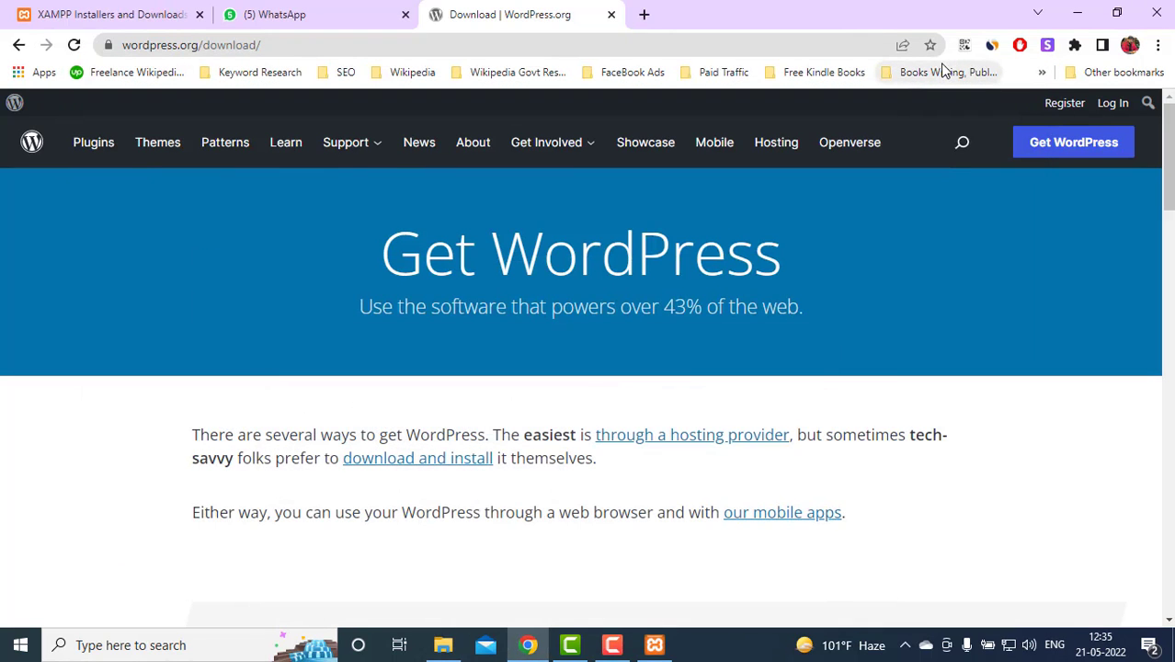
{"action": "left_click", "coordinate": [653, 645]}
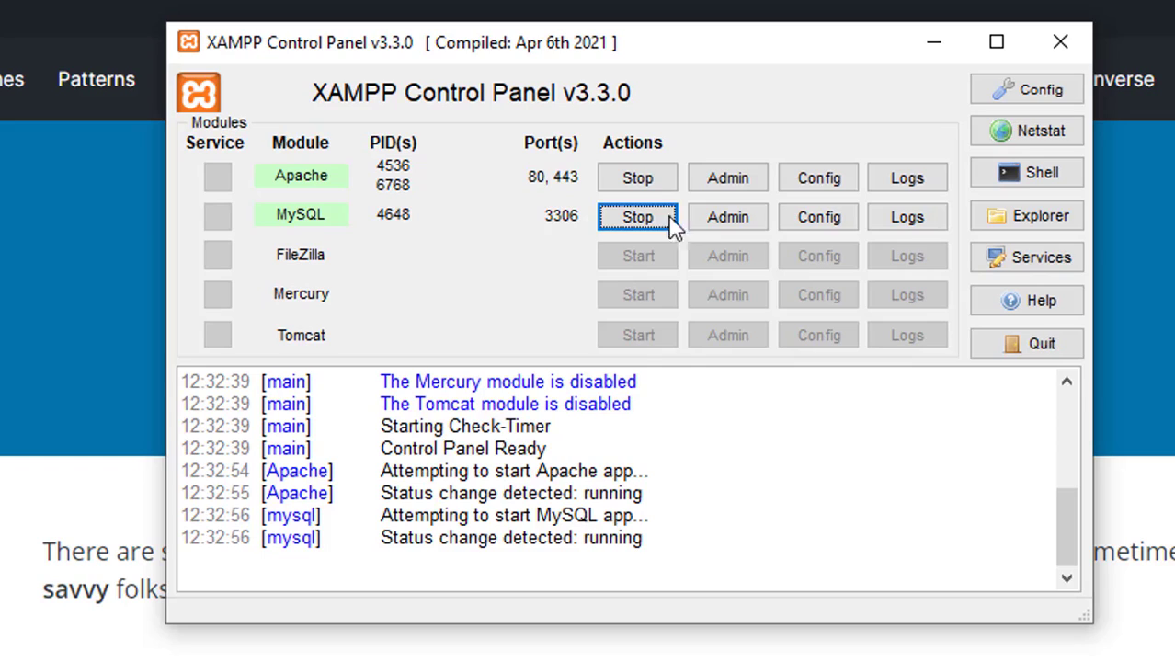
{"action": "left_click", "coordinate": [728, 217]}
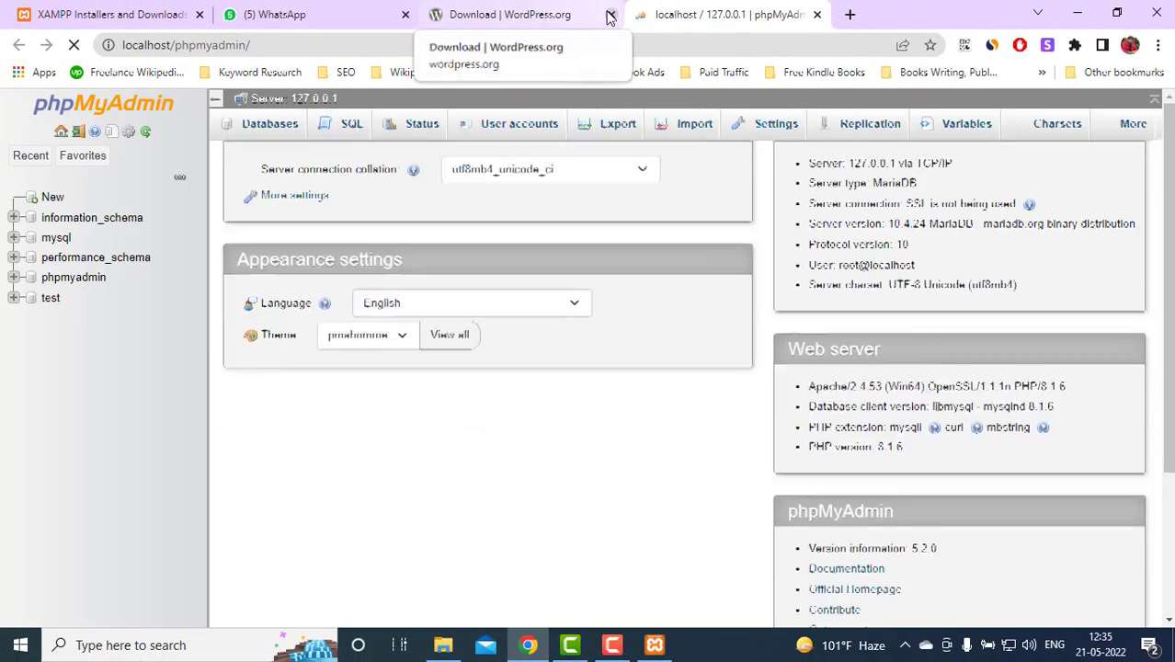
Create an empty database named maos with the default collation, select it, and start a new tab
{"action": "left_click", "coordinate": [611, 14]}
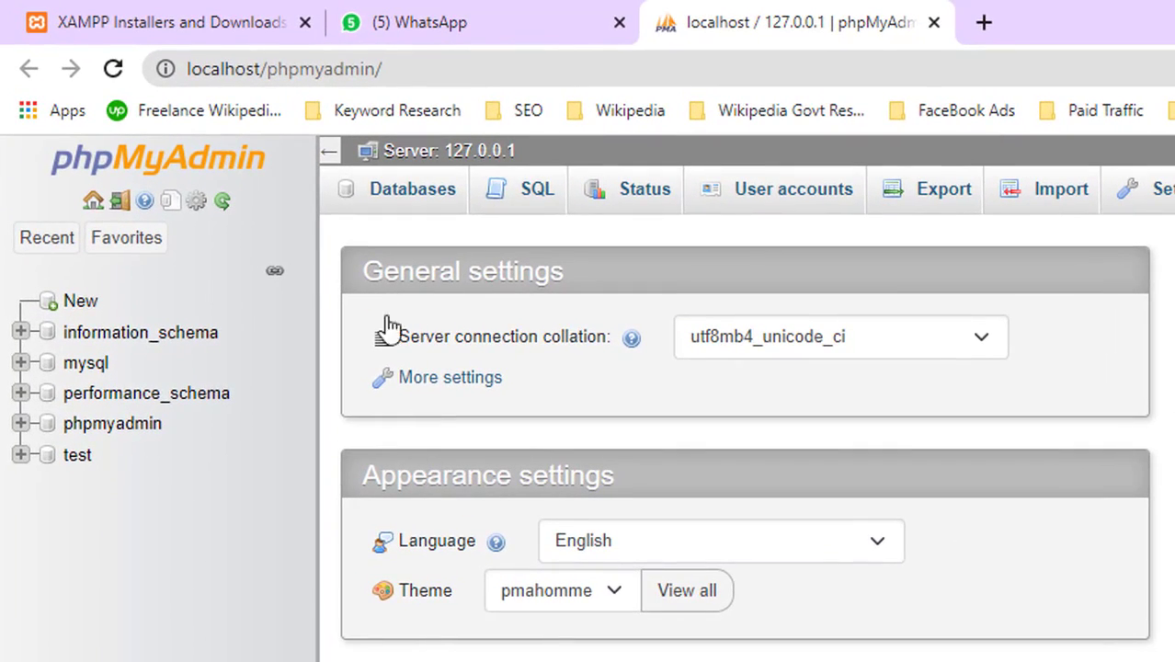
{"action": "left_click", "coordinate": [407, 195]}
{"action": "left_click", "coordinate": [511, 413]}
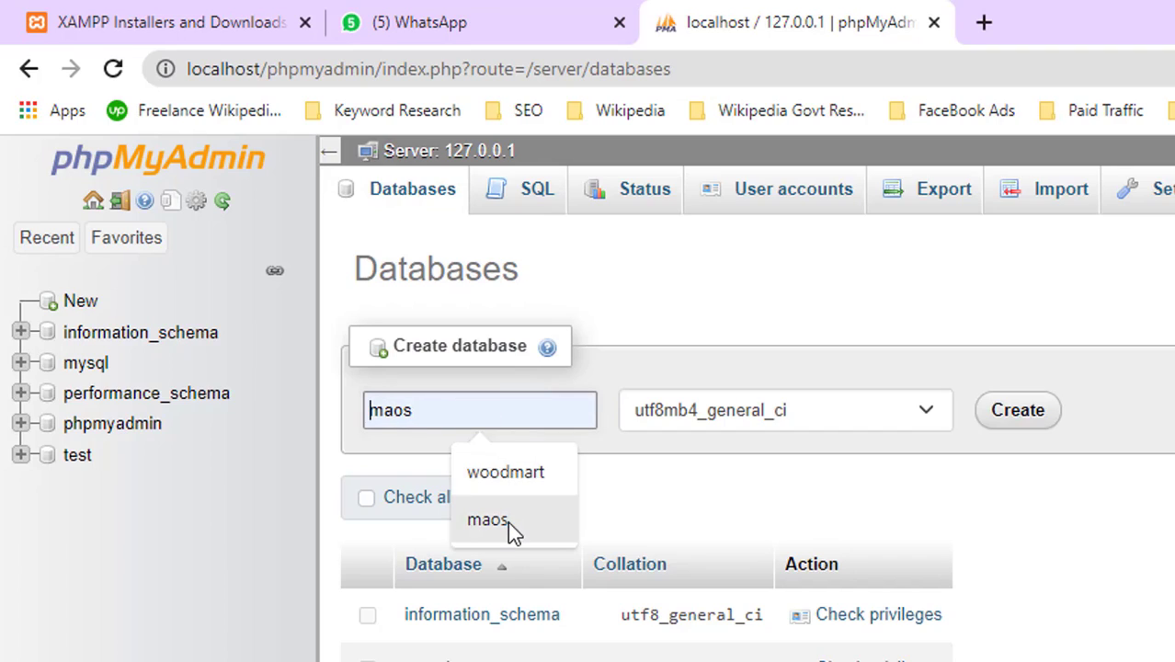
{"action": "left_click", "coordinate": [507, 520]}
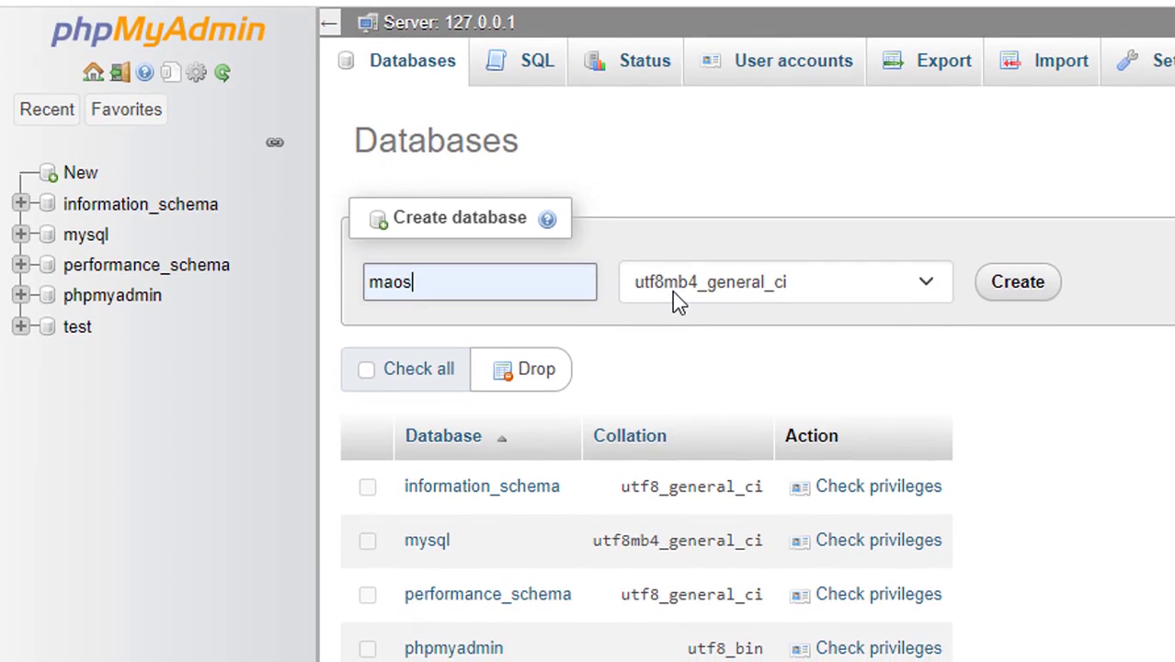
{"action": "left_click", "coordinate": [672, 415]}
{"action": "key", "text": "Home"}
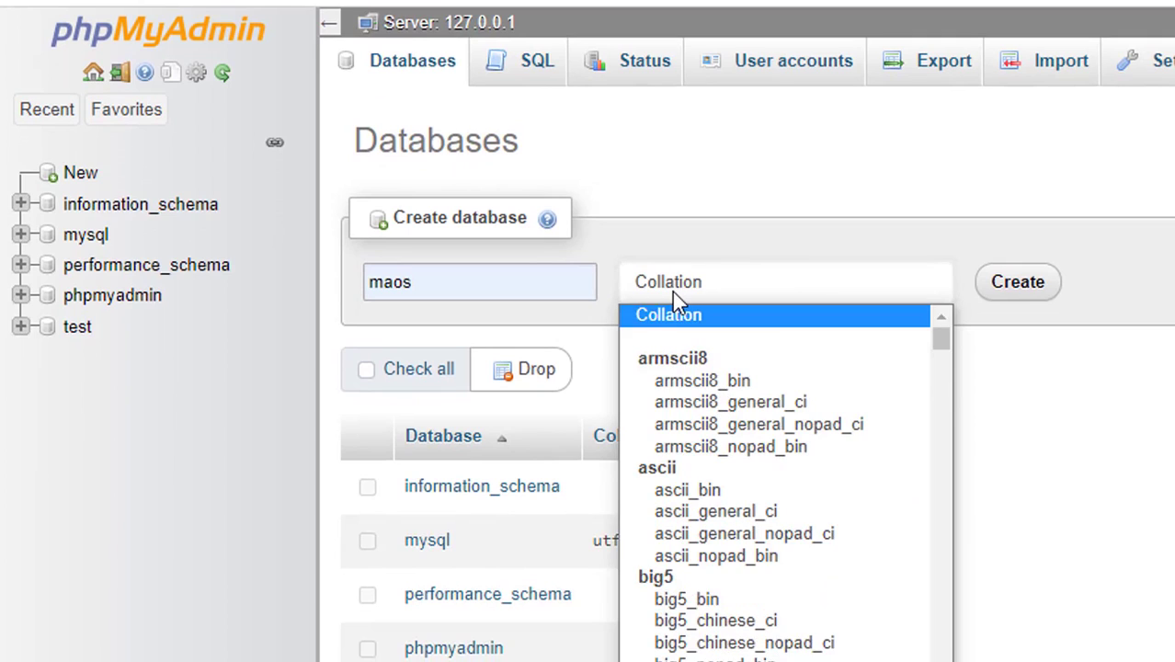
{"action": "key", "text": "Return"}
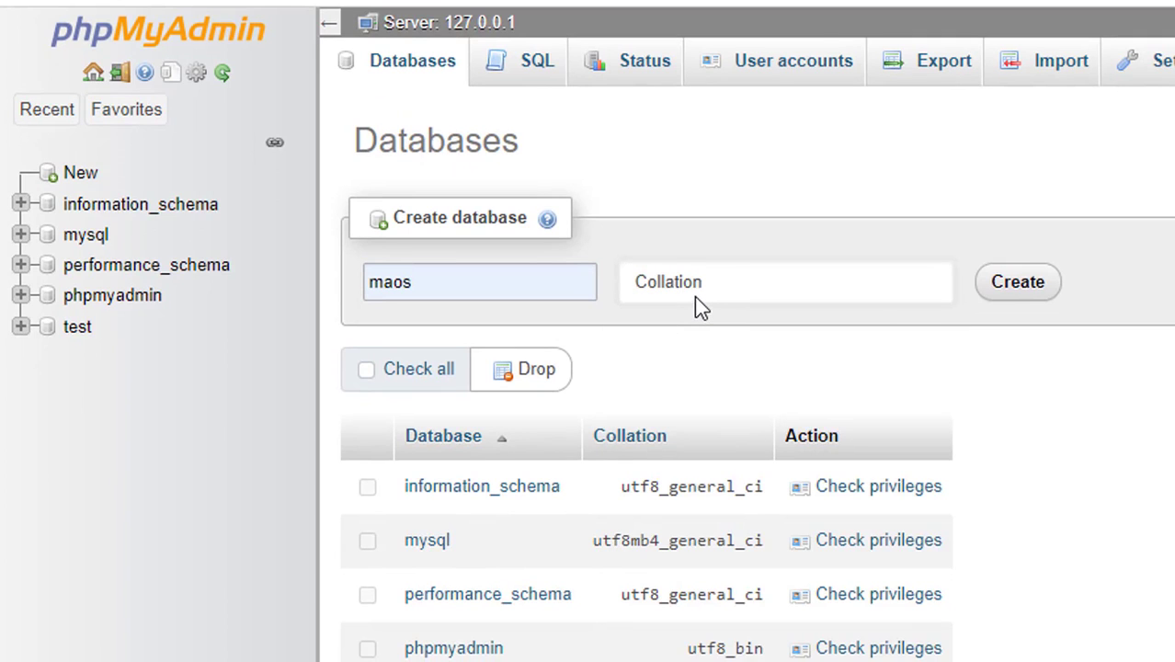
{"action": "left_click", "coordinate": [1018, 282]}
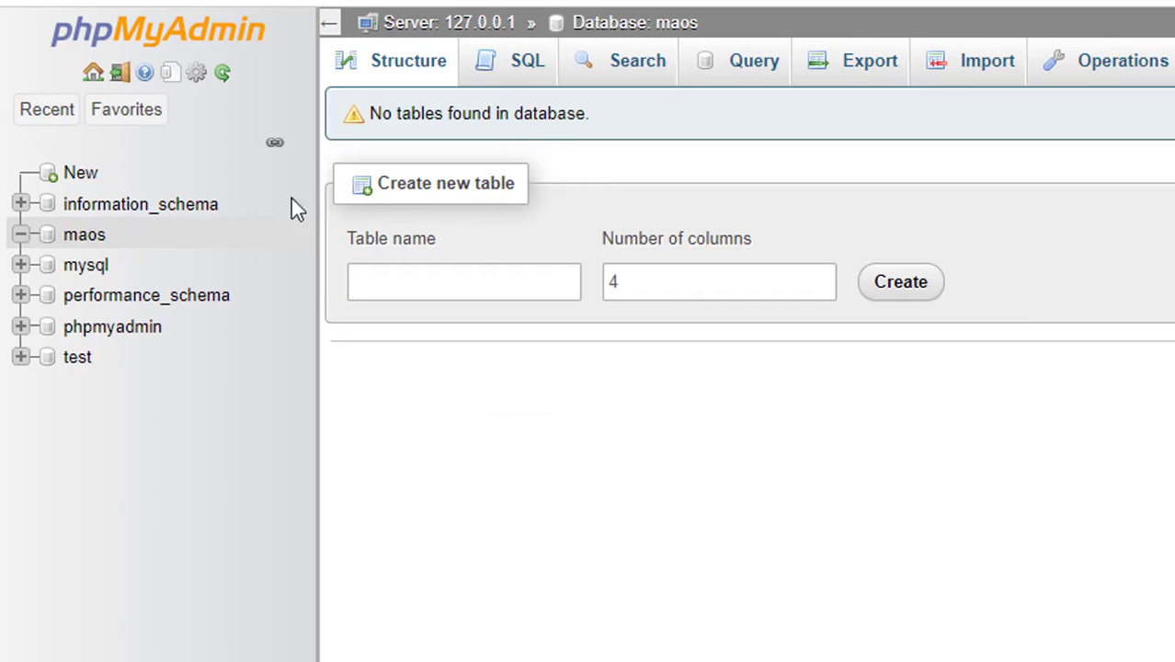
{"action": "left_click", "coordinate": [88, 238]}
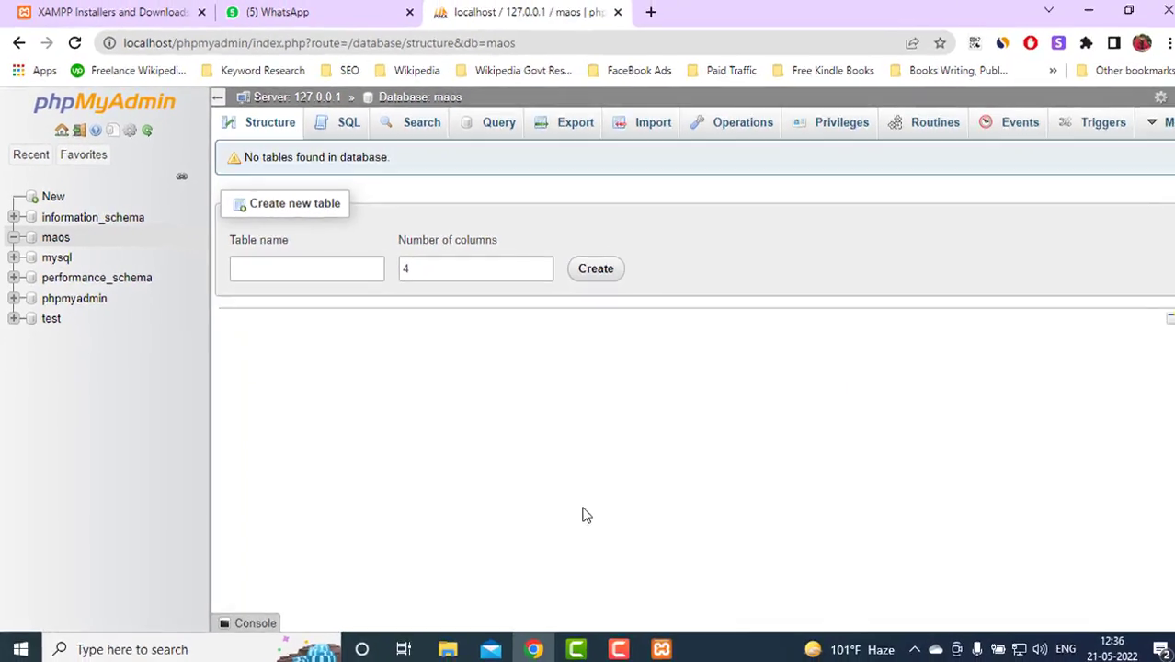
{"action": "left_click", "coordinate": [644, 14]}
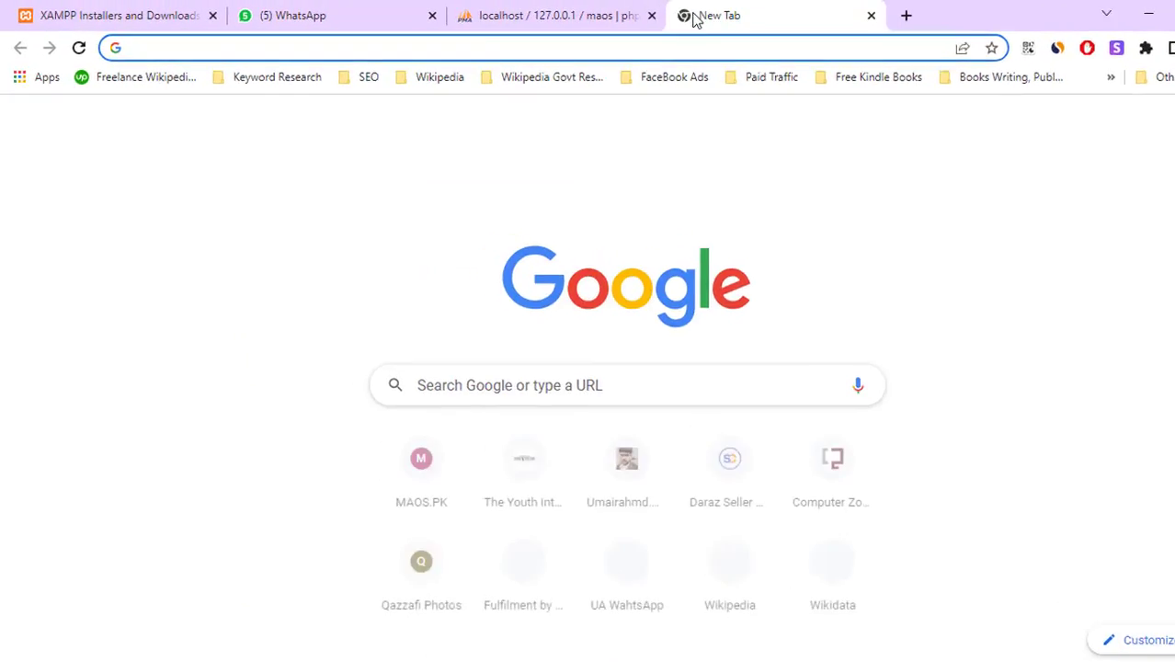
Load localhost/maos in Chrome to reach the WordPress language selection page
{"action": "type", "text": "lo"}
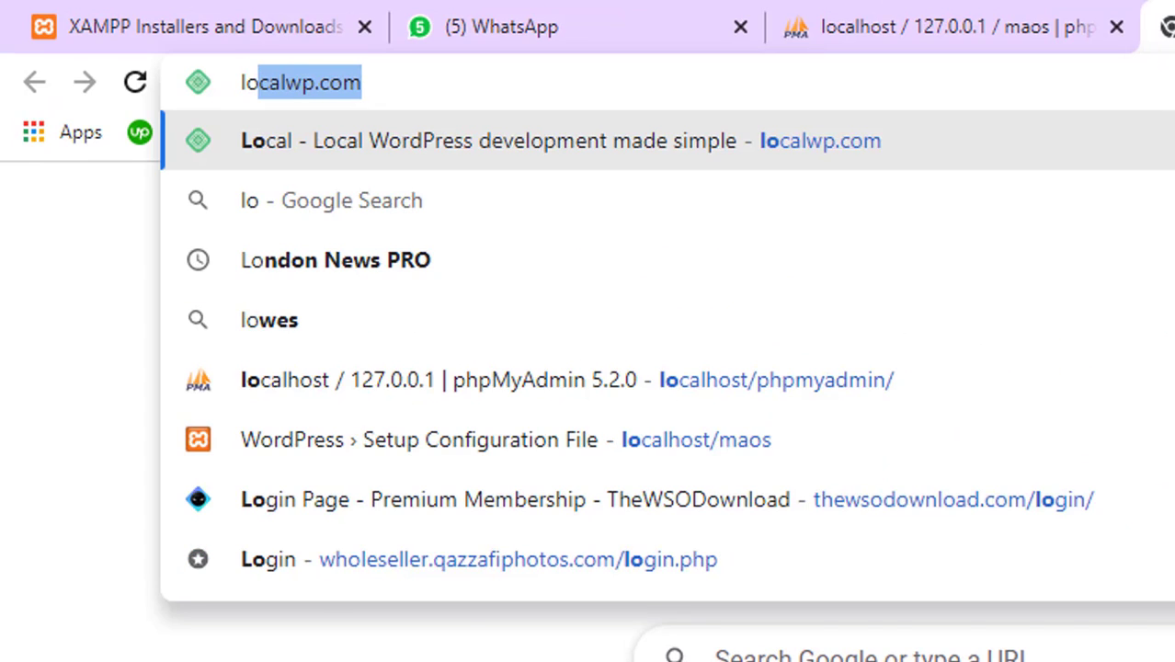
{"action": "type", "text": "ca"}
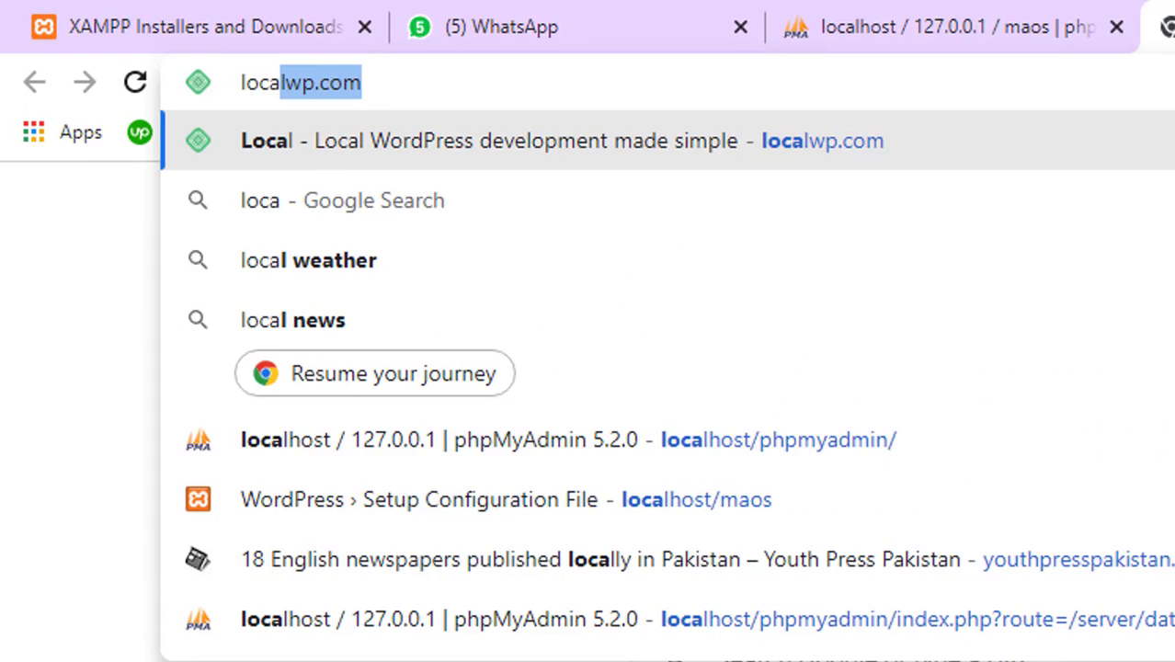
{"action": "type", "text": "l"}
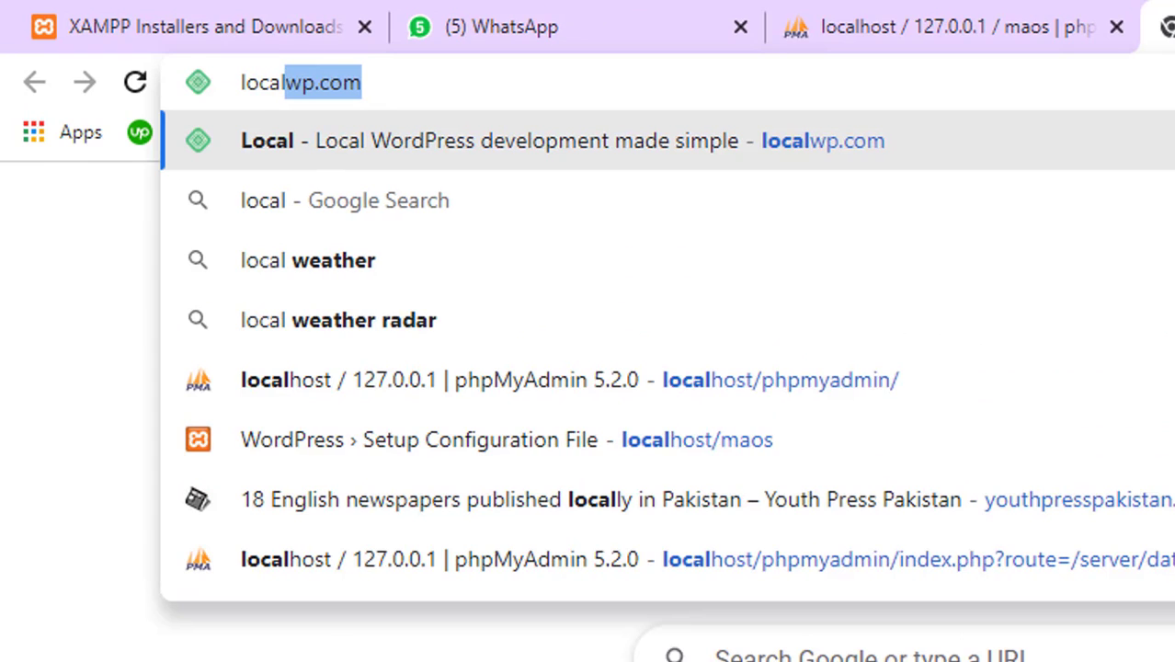
{"action": "key", "text": "Down"}
{"action": "key", "text": "Down"}
{"action": "key", "text": "Down"}
{"action": "key", "text": "Down"}
{"action": "key", "text": "Down"}
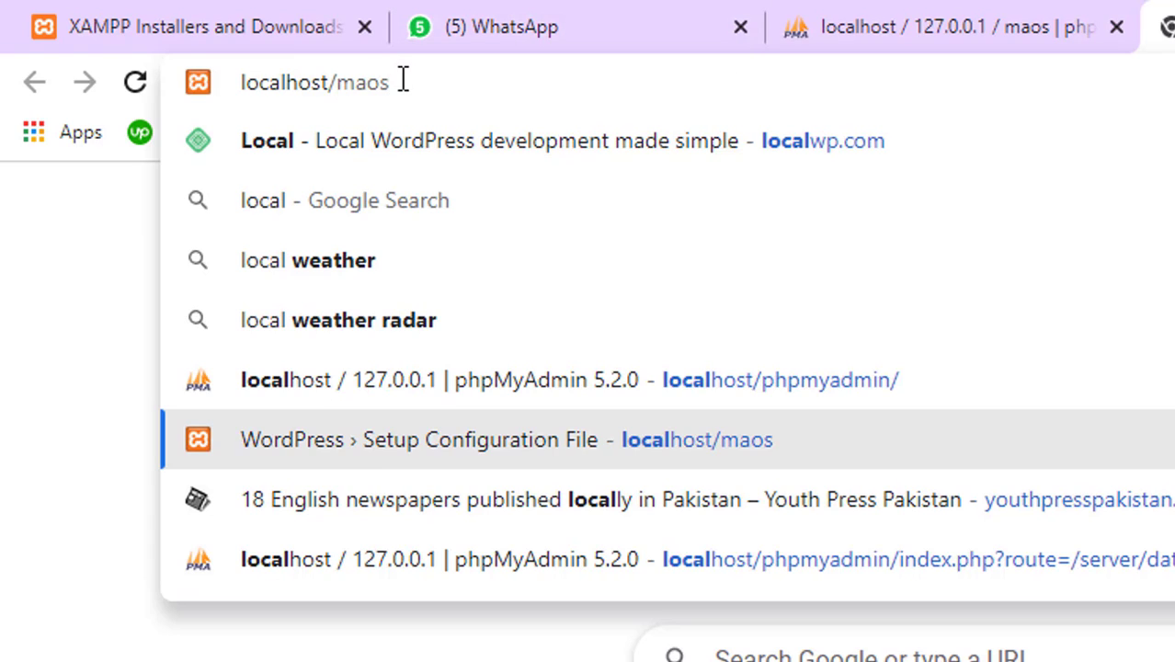
{"action": "key", "text": "Return"}
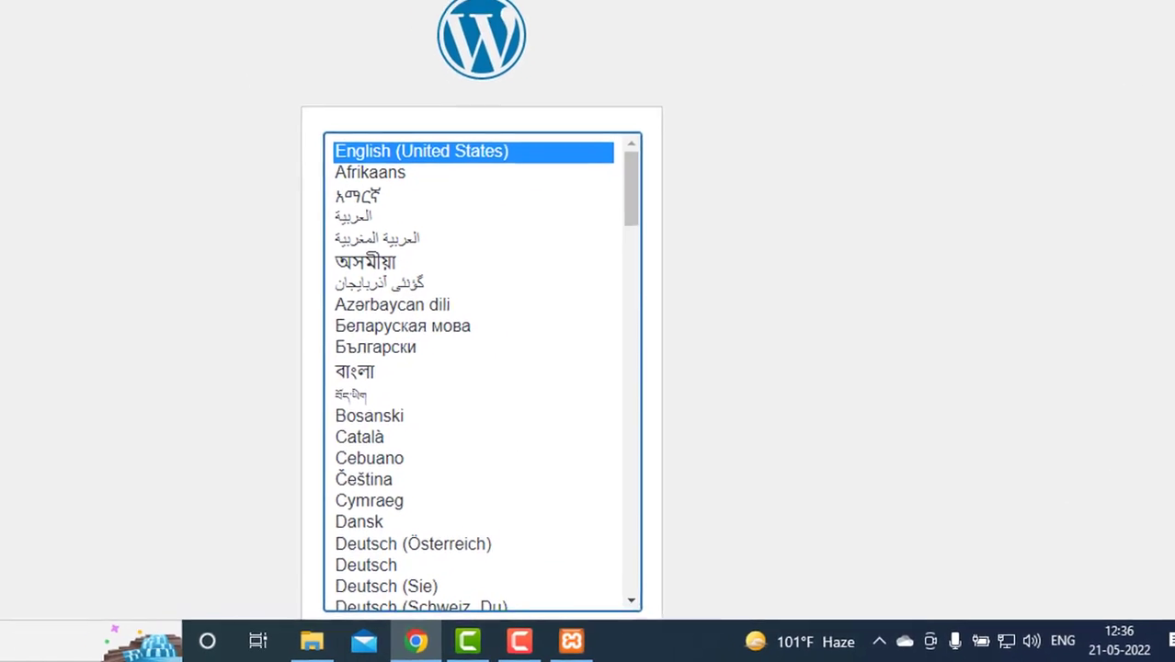
Accept English (United States) and proceed to the database connection form
{"action": "scroll", "coordinate": [1163, 271], "scroll_direction": "down", "scroll_amount": 1}
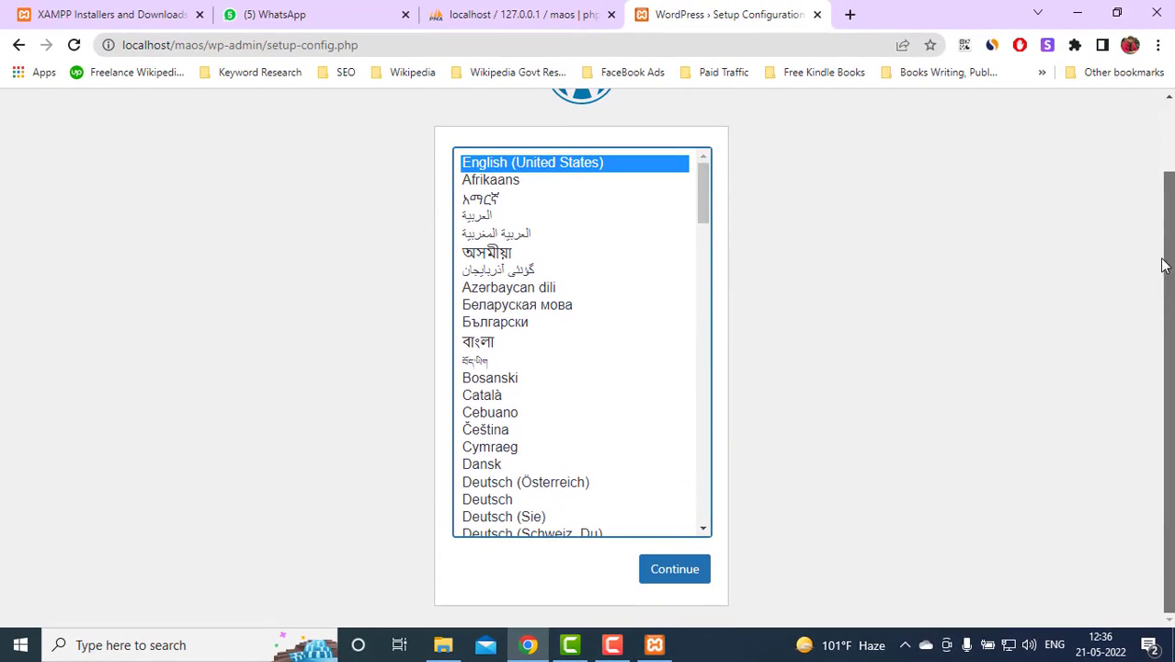
{"action": "scroll", "coordinate": [1163, 265], "scroll_direction": "up", "scroll_amount": 1}
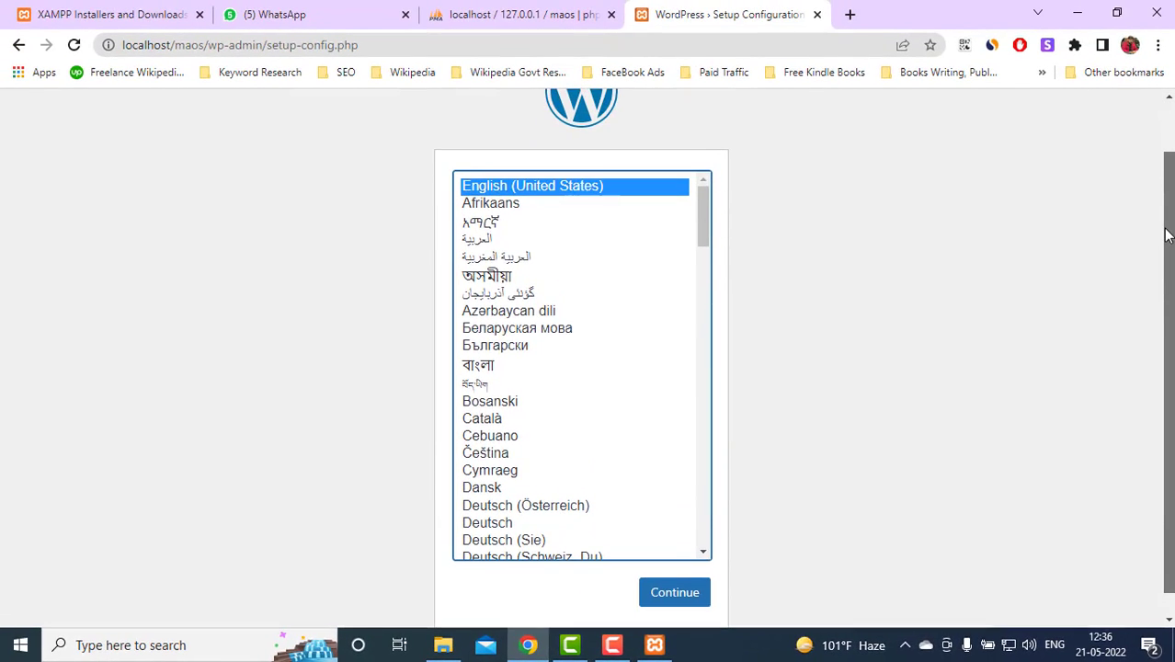
{"action": "scroll", "coordinate": [1158, 253], "scroll_direction": "down", "scroll_amount": 1}
{"action": "scroll", "coordinate": [1155, 244], "scroll_direction": "up", "scroll_amount": 1}
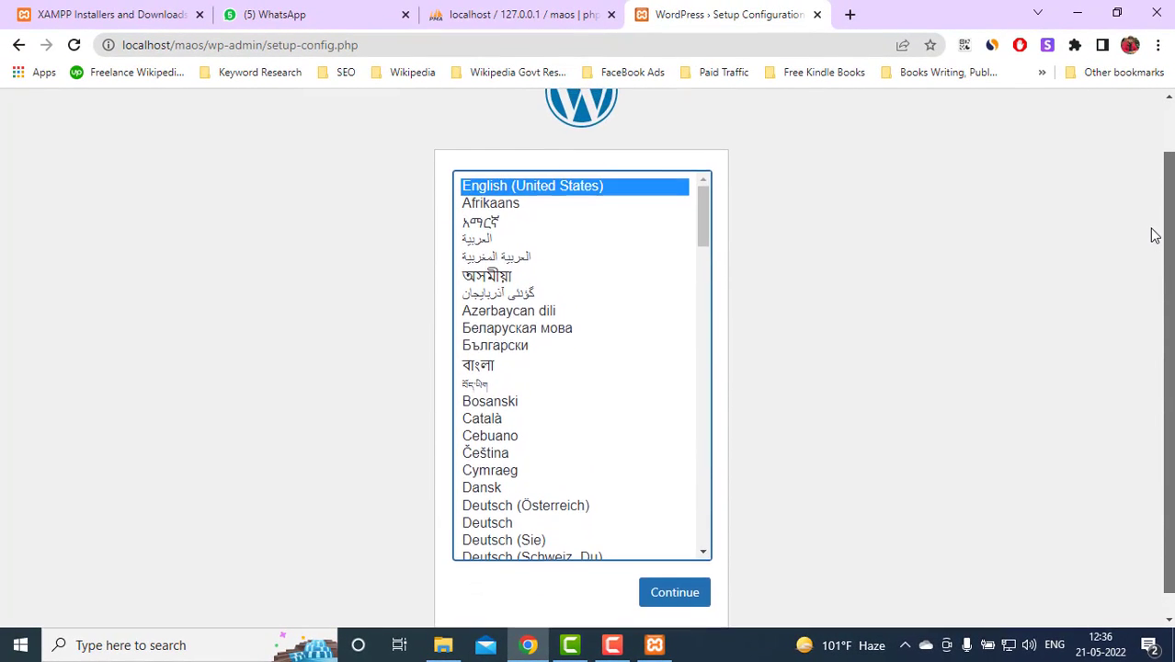
{"action": "scroll", "coordinate": [1153, 266], "scroll_direction": "down", "scroll_amount": 1}
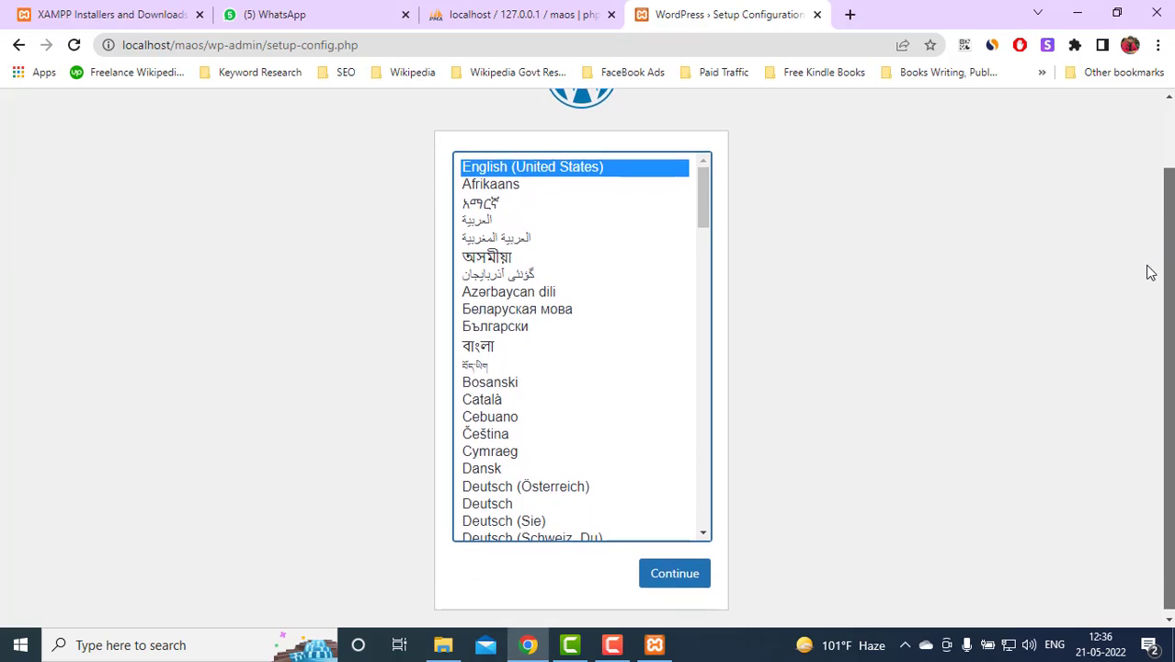
{"action": "left_click", "coordinate": [677, 568]}
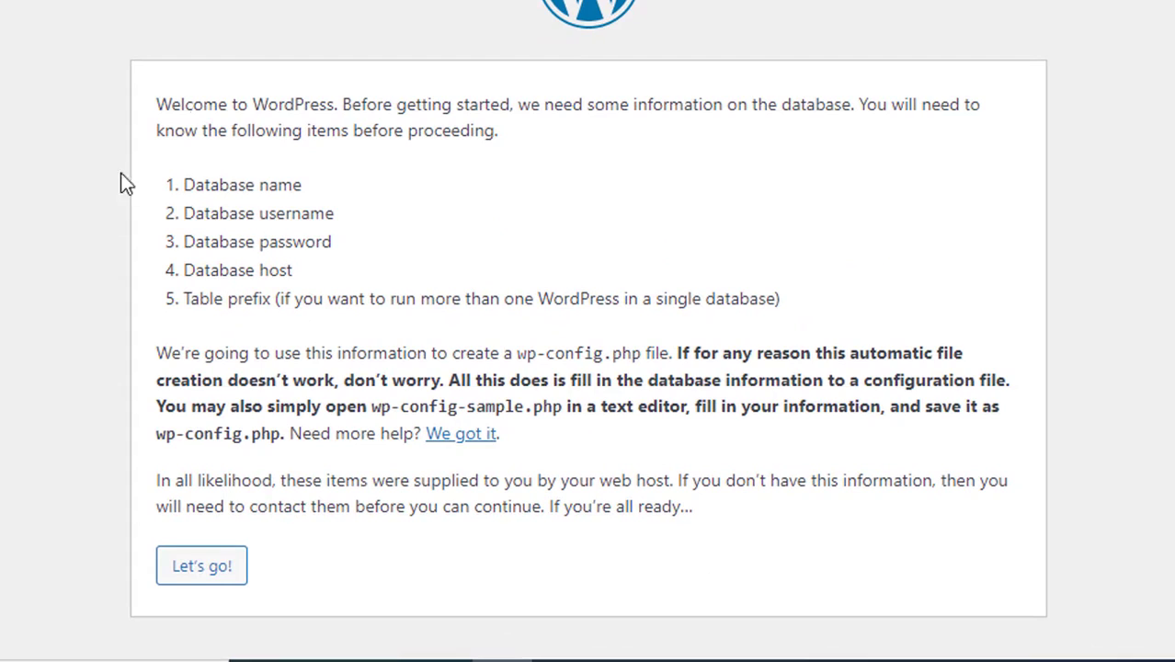
{"action": "left_click", "coordinate": [199, 570]}
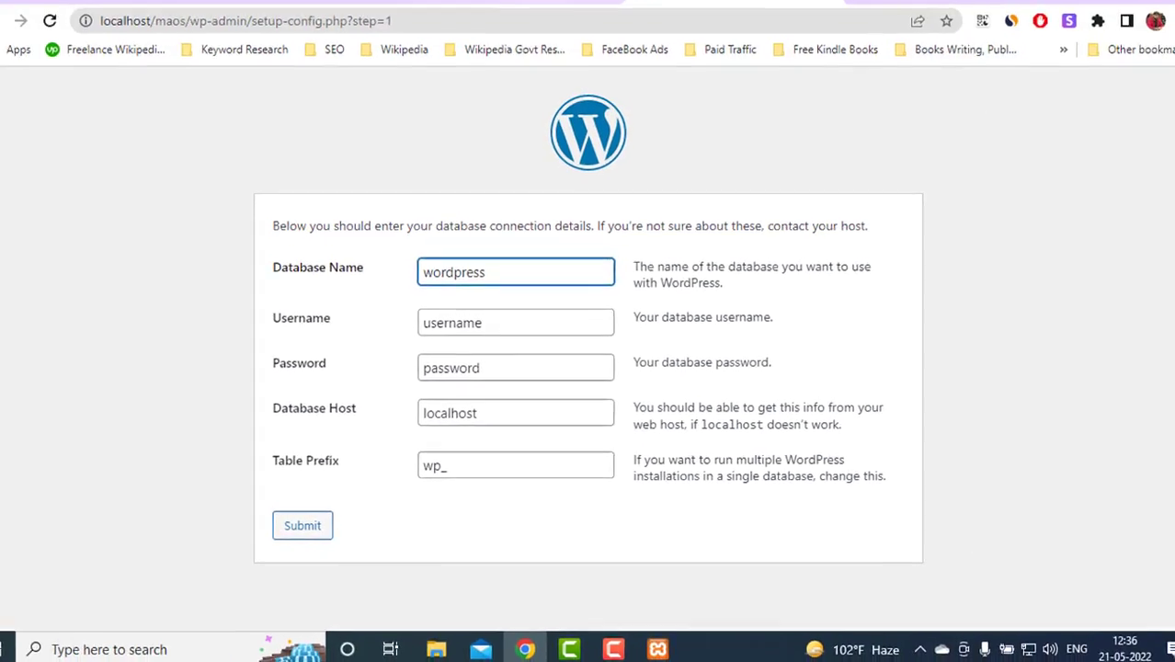
Submit database name maos, username root and a blank password
{"action": "left_click", "coordinate": [607, 16]}
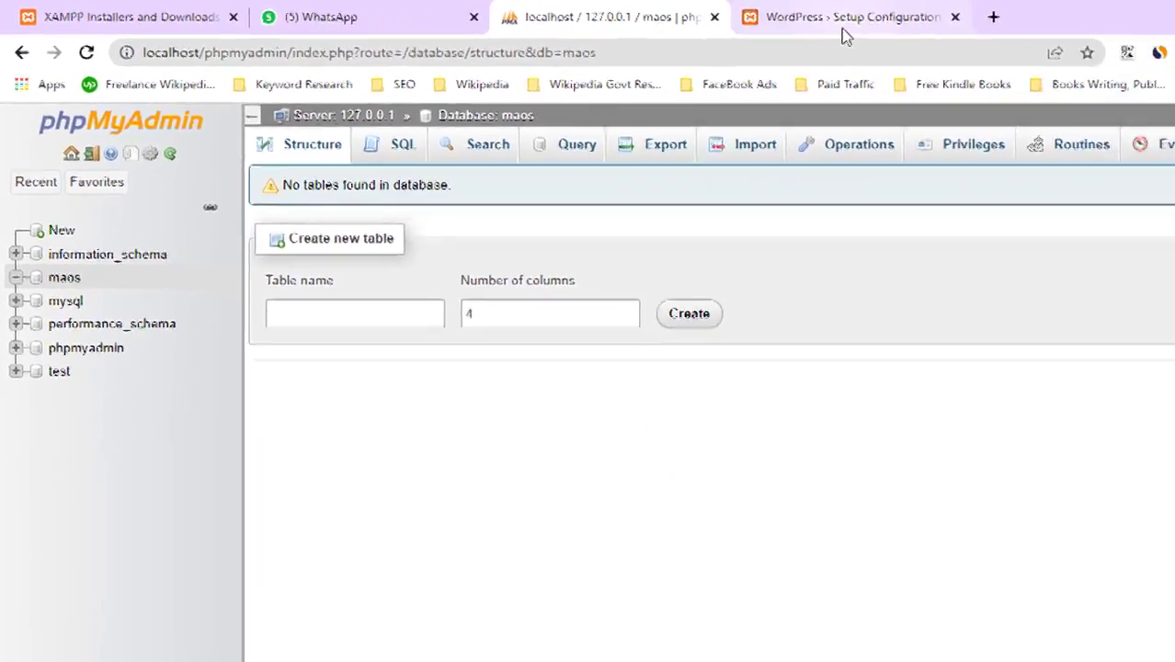
{"action": "left_click", "coordinate": [844, 25]}
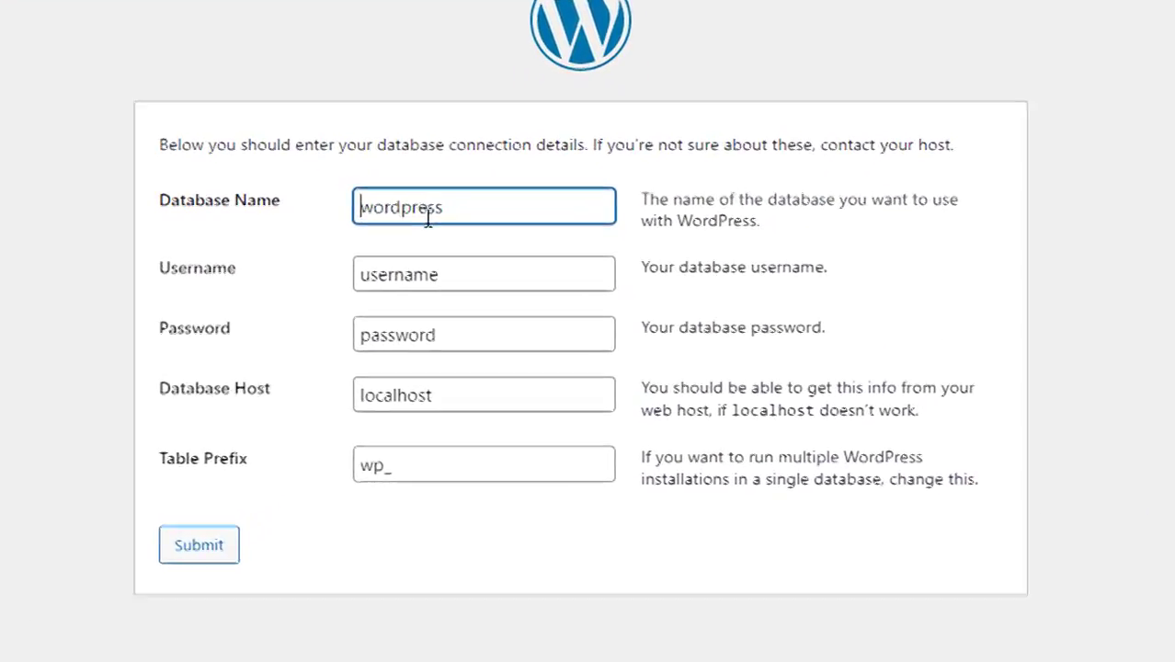
{"action": "double_click", "coordinate": [459, 280]}
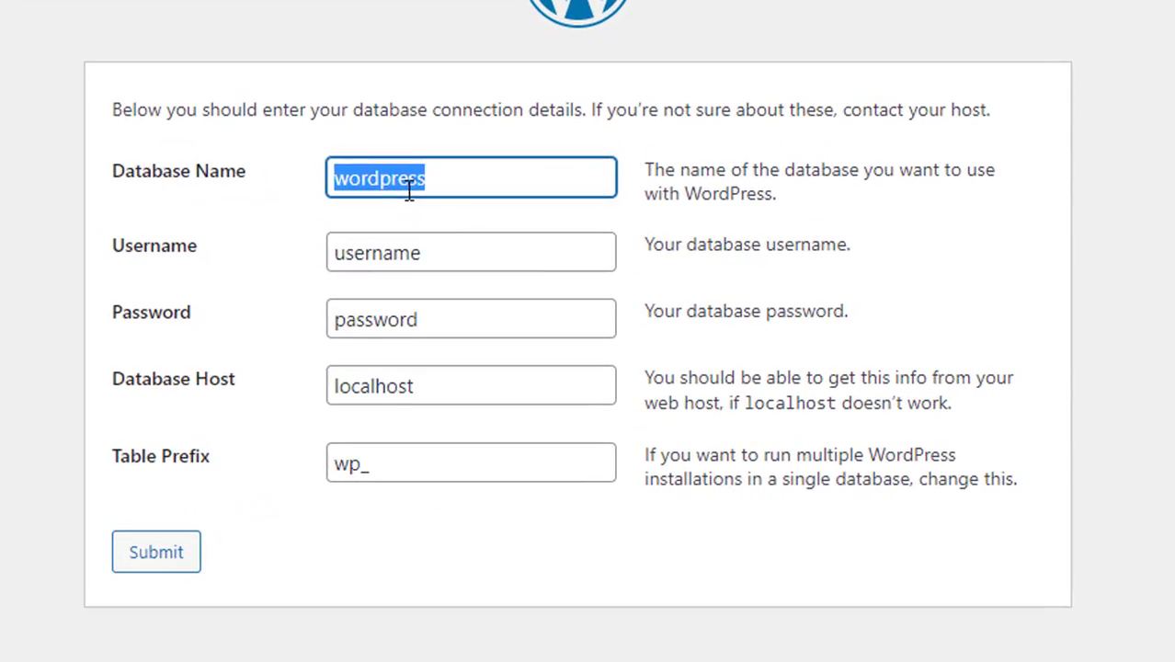
{"action": "type", "text": "maos"}
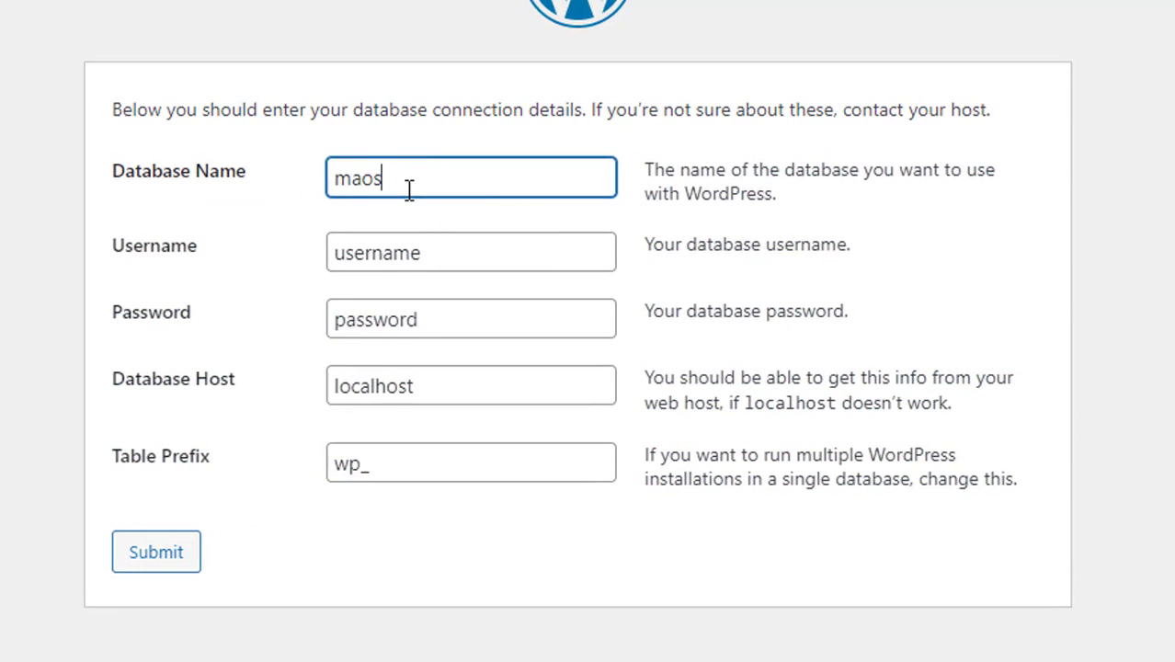
{"action": "left_click", "coordinate": [410, 254]}
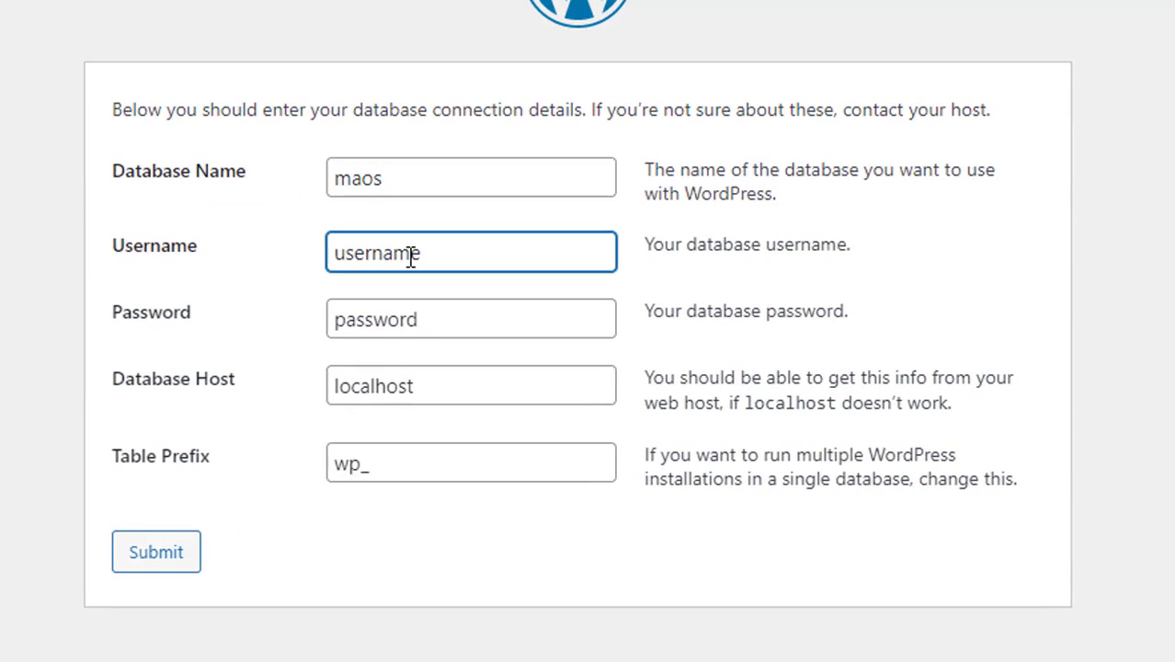
{"action": "double_click", "coordinate": [410, 255]}
{"action": "type", "text": "root"}
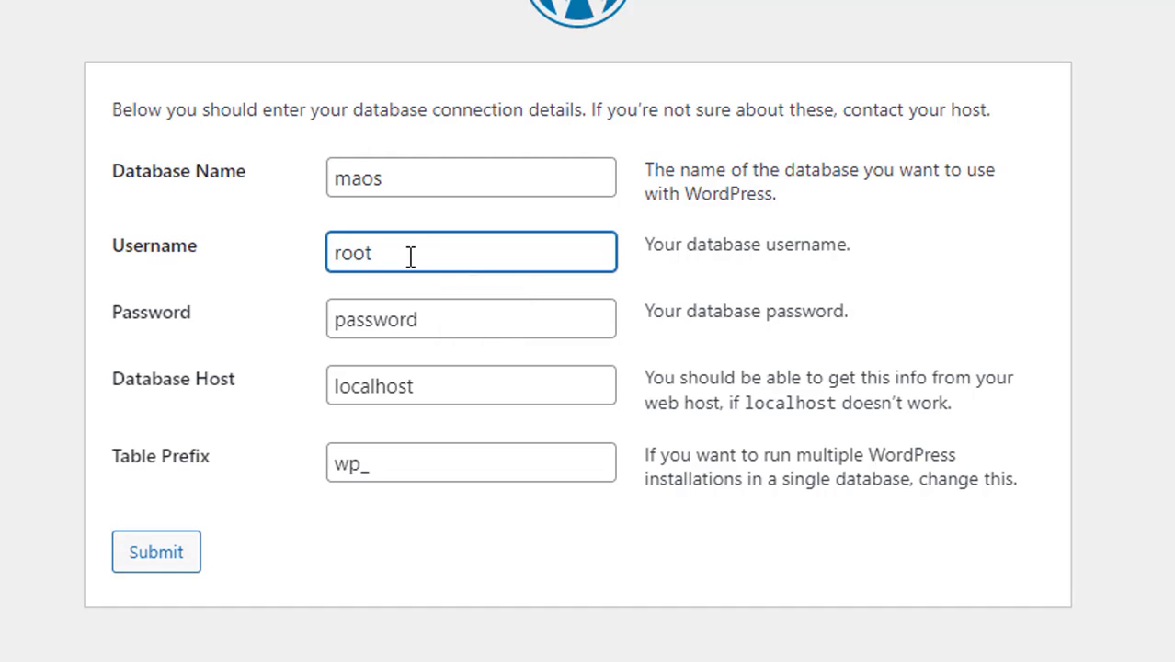
{"action": "left_click", "coordinate": [427, 323]}
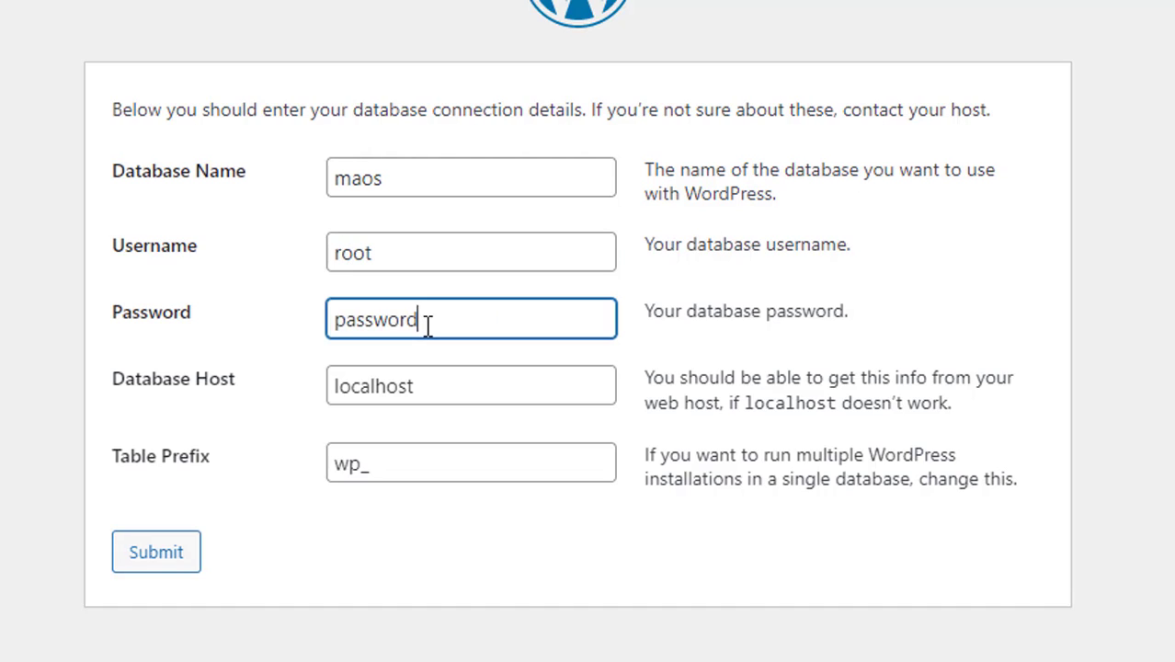
{"action": "double_click", "coordinate": [428, 326]}
{"action": "key", "text": "BackSpace"}
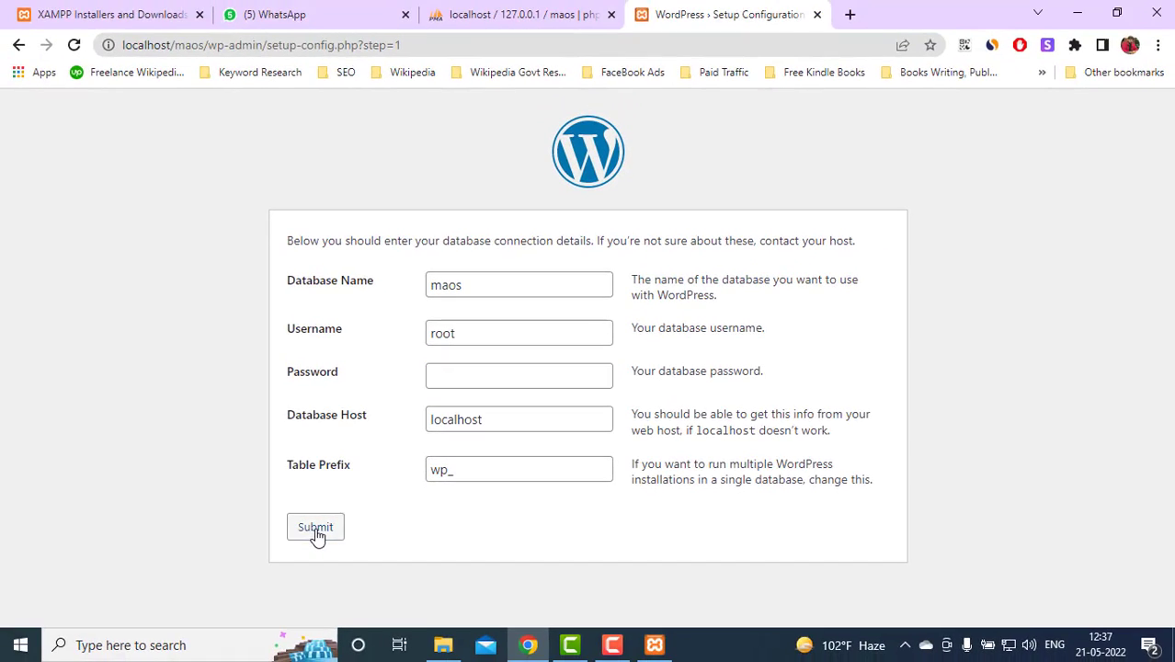
{"action": "left_click", "coordinate": [158, 557]}
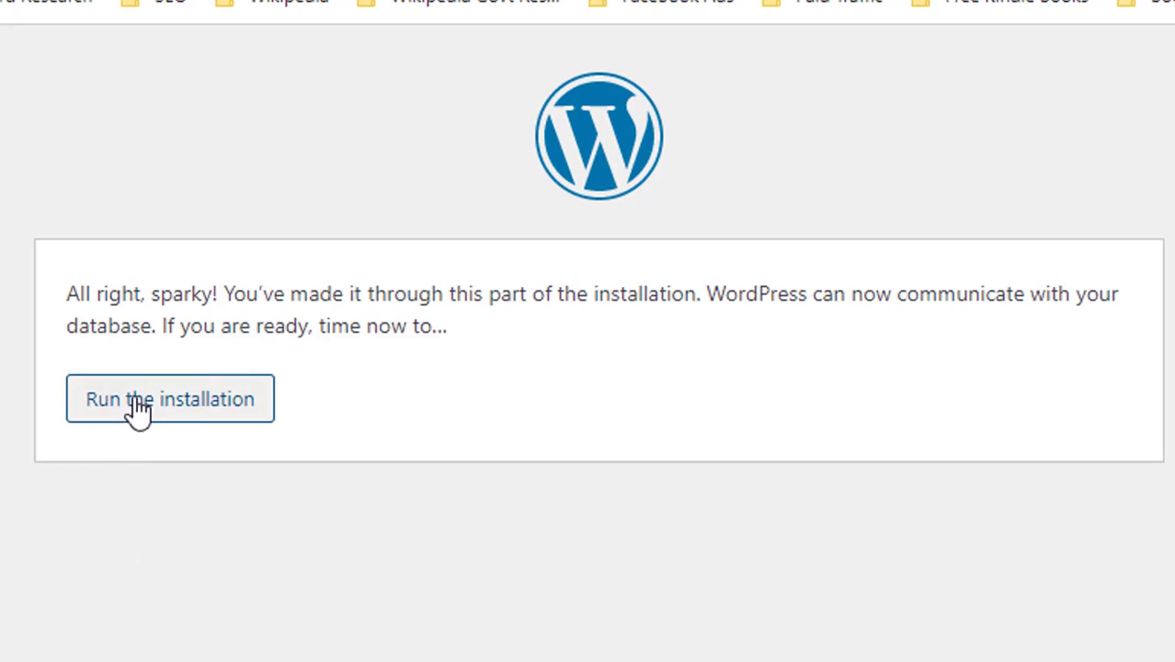
Run the installation and enter site title 'MaOS Online Shopping' with admin username test
{"action": "left_click", "coordinate": [204, 405]}
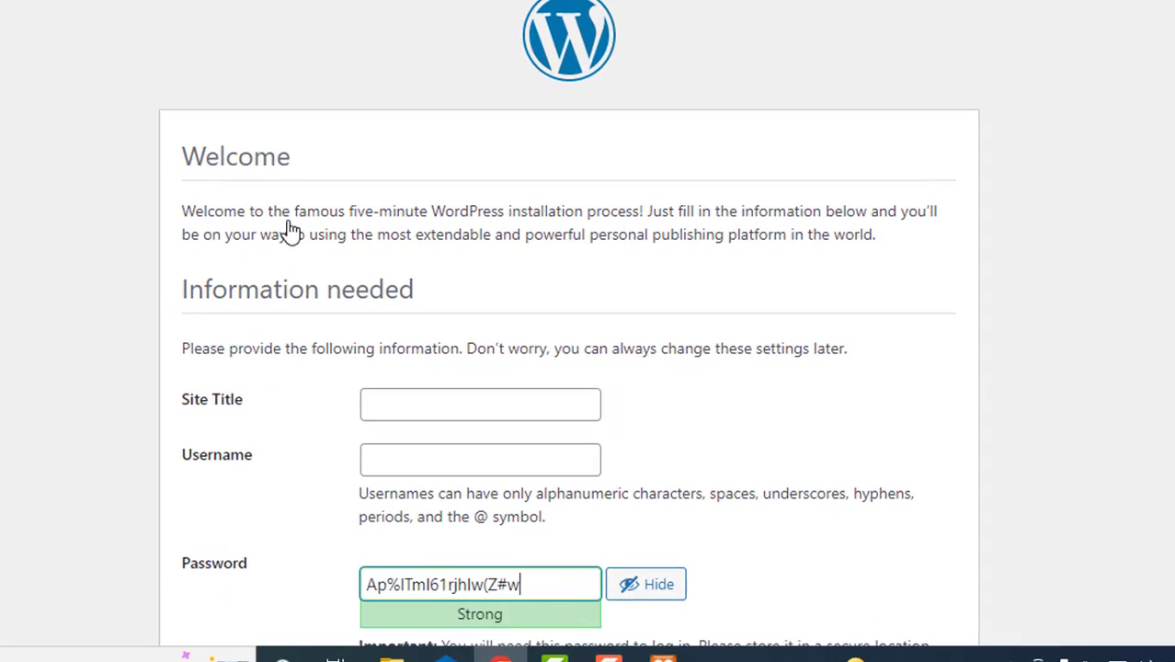
{"action": "scroll", "coordinate": [568, 331], "scroll_direction": "down", "scroll_amount": 3}
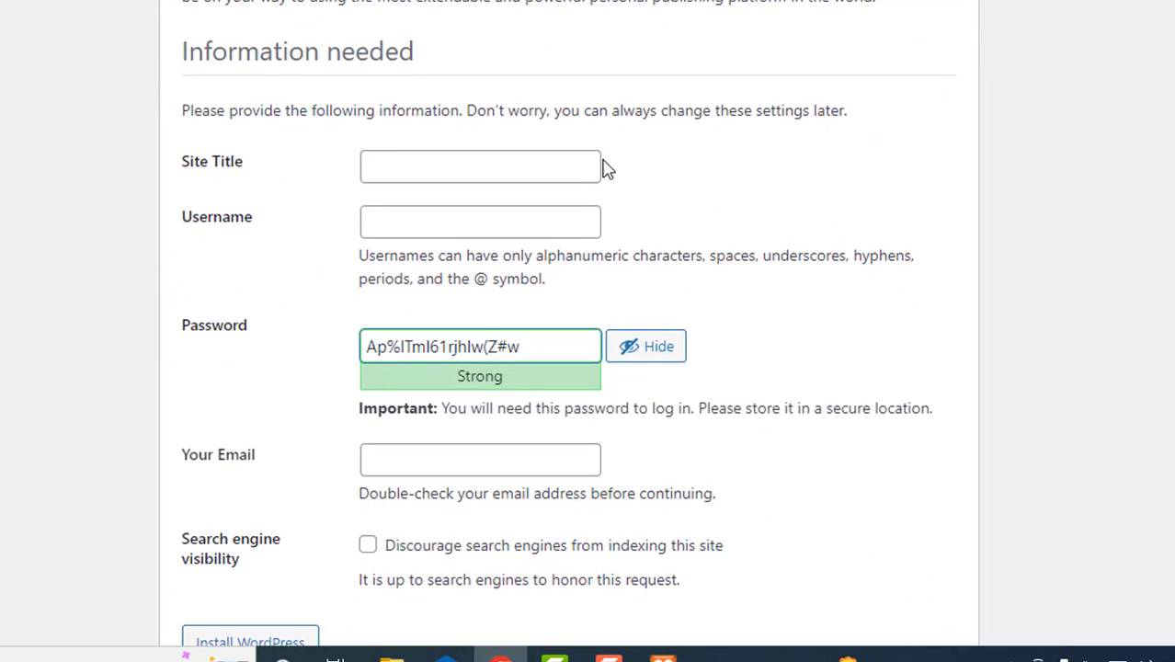
{"action": "left_click", "coordinate": [578, 163]}
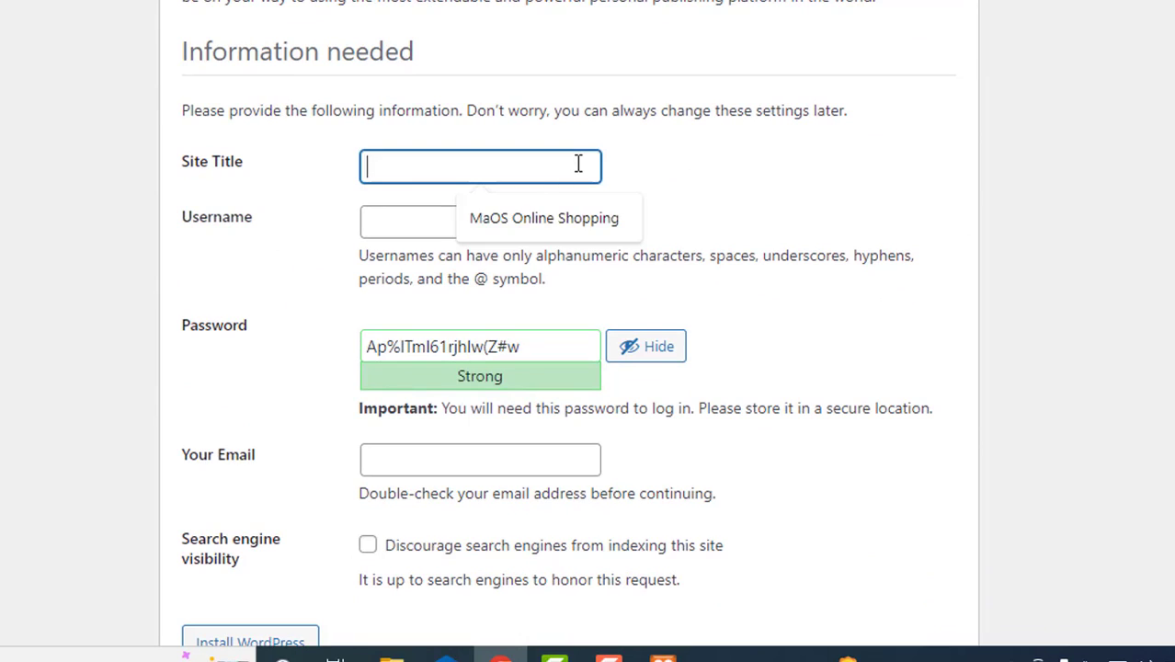
{"action": "left_click", "coordinate": [506, 223]}
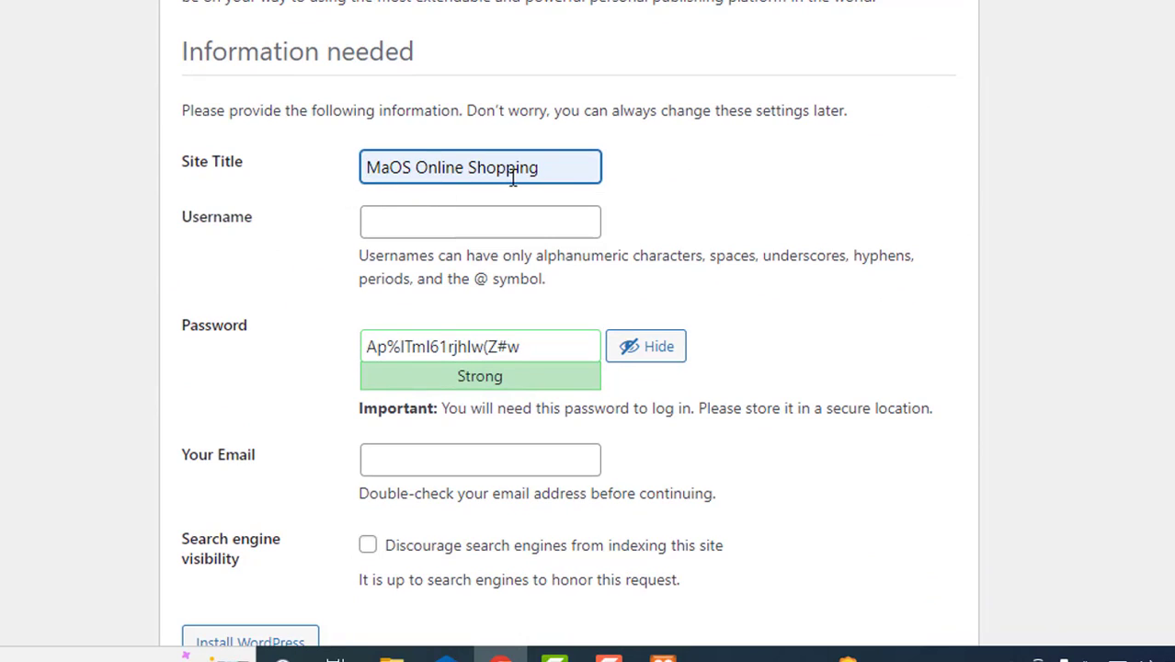
{"action": "left_click", "coordinate": [478, 212]}
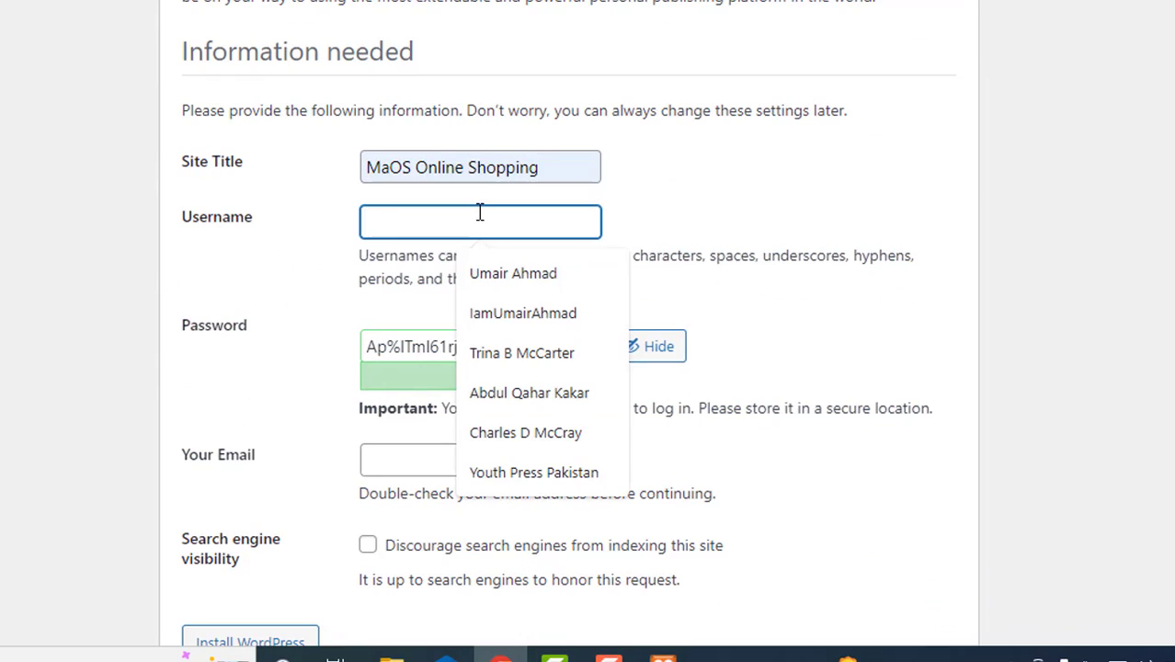
{"action": "type", "text": "test"}
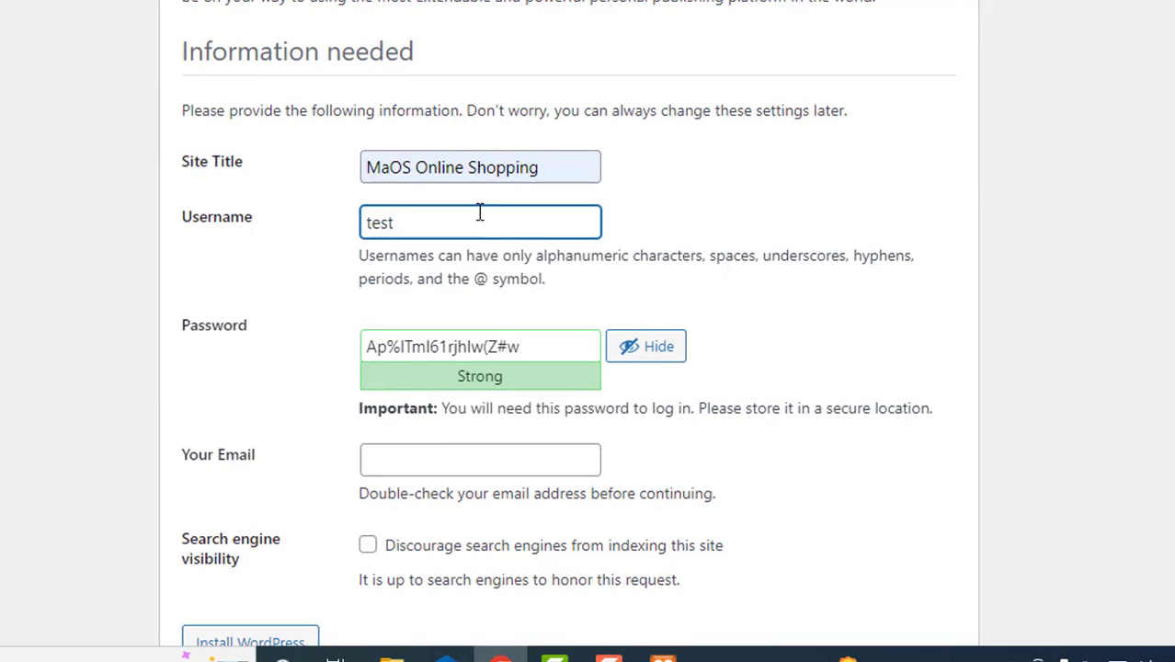
Replace the generated password with test and confirm use of the weak password
{"action": "left_click", "coordinate": [473, 347]}
{"action": "key", "text": "ctrl+a"}
{"action": "type", "text": "test"}
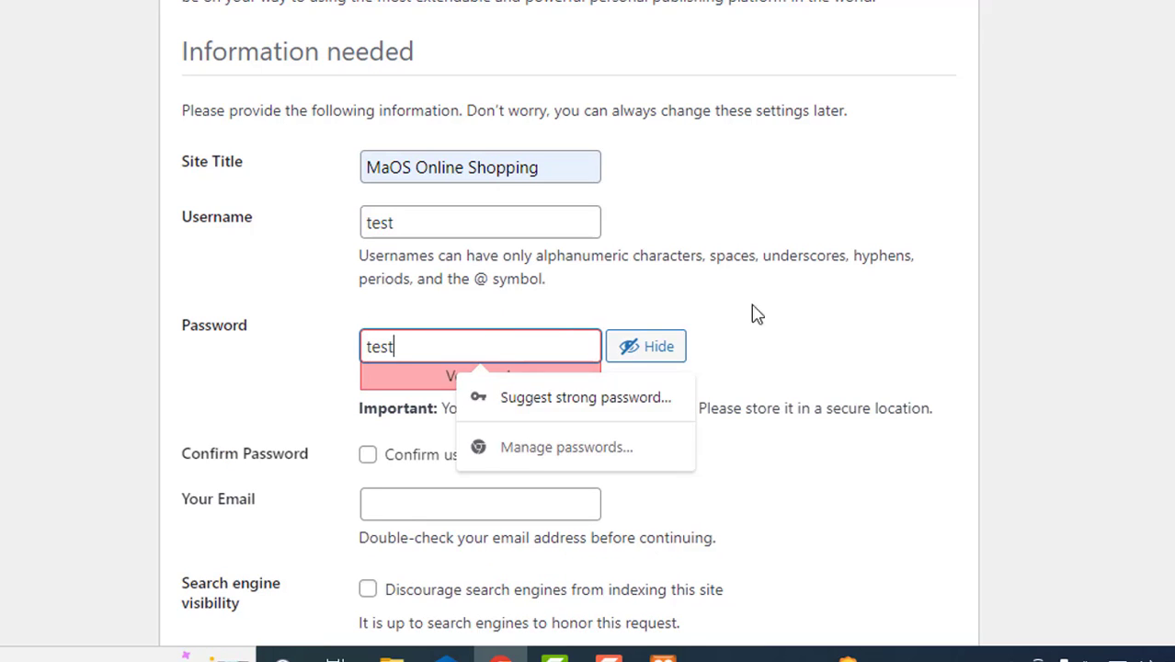
{"action": "left_click", "coordinate": [878, 317]}
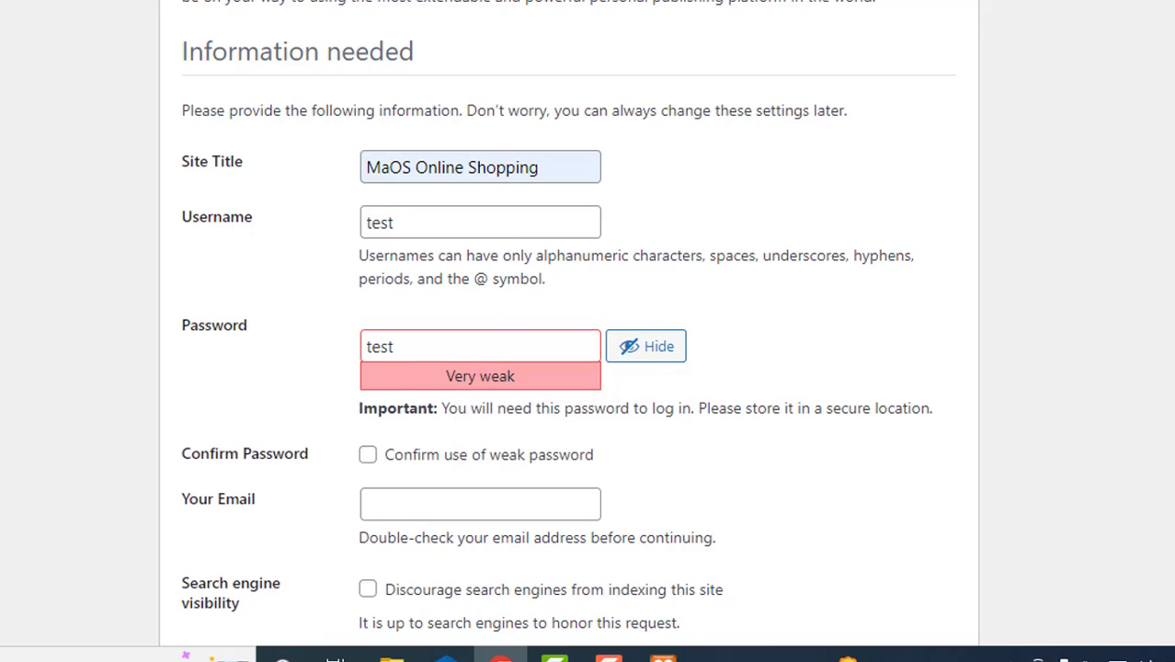
{"action": "scroll", "coordinate": [567, 322], "scroll_direction": "down", "scroll_amount": 2}
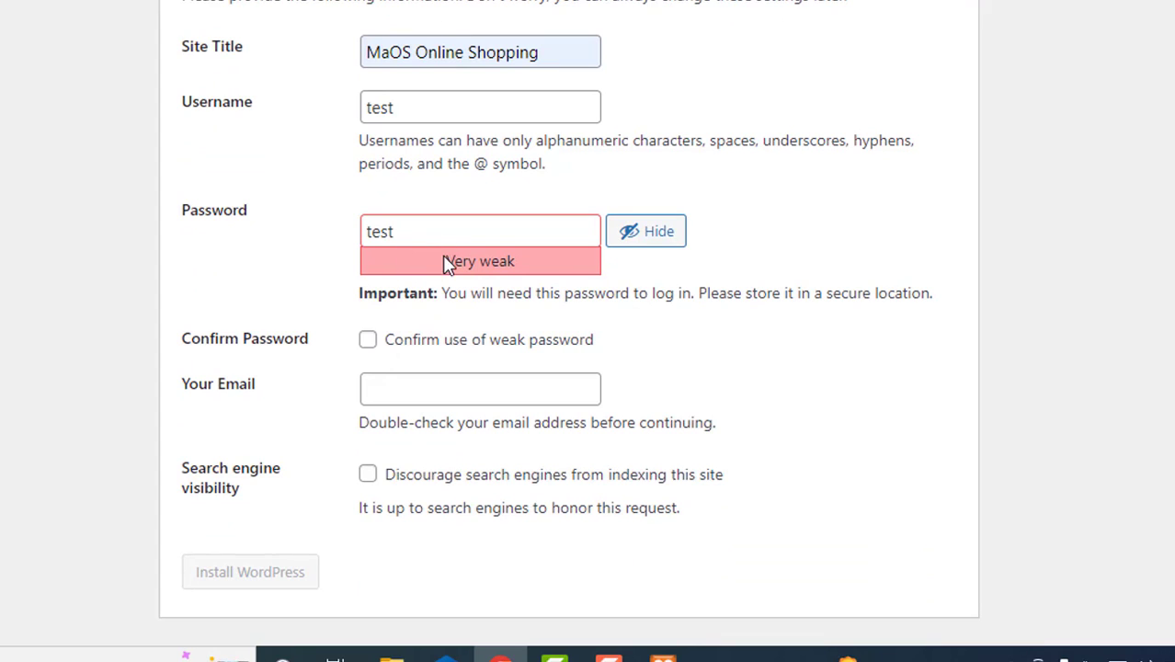
{"action": "left_click", "coordinate": [368, 341]}
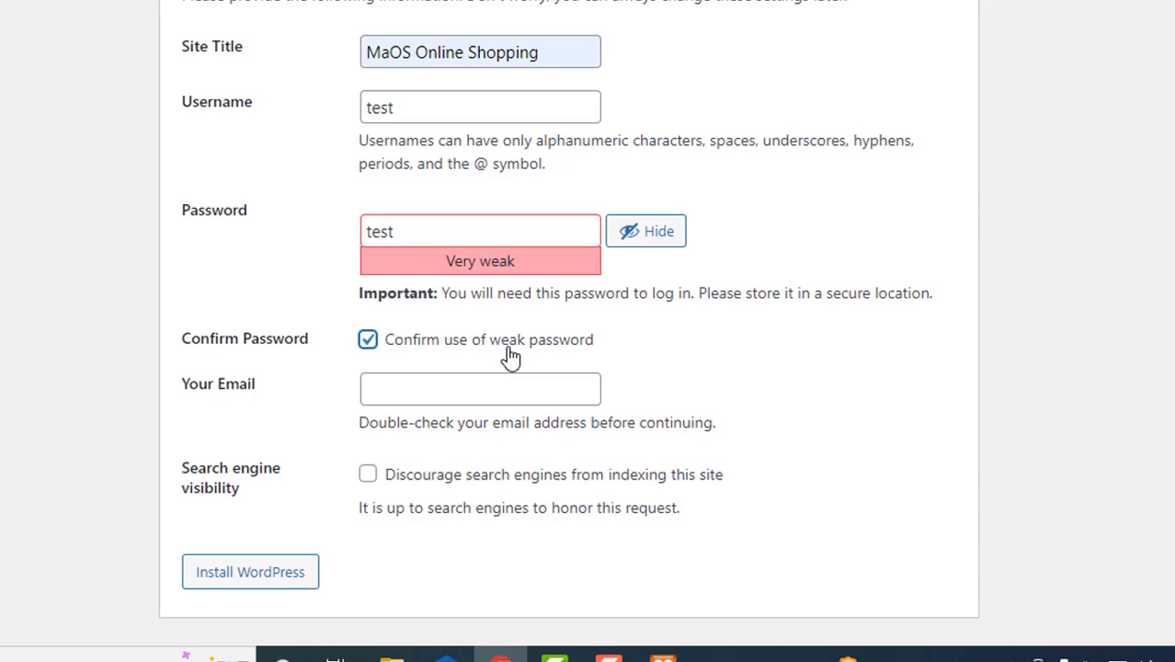
Fill in the admin e-mail, discourage search engines, and install WordPress
{"action": "left_click", "coordinate": [441, 387]}
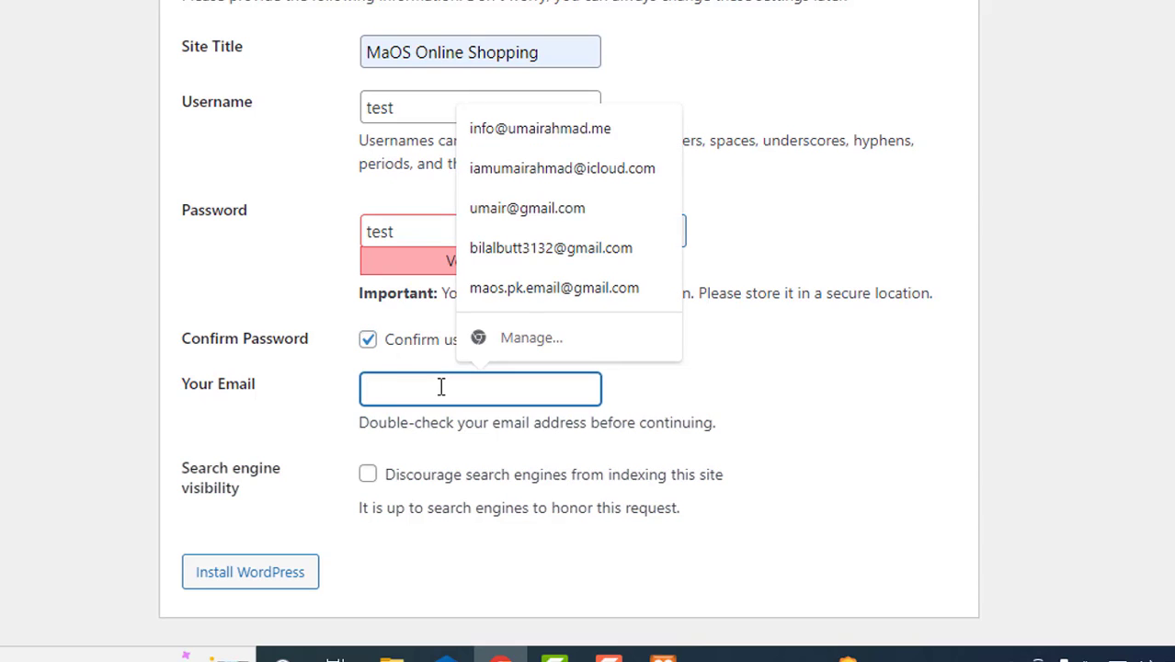
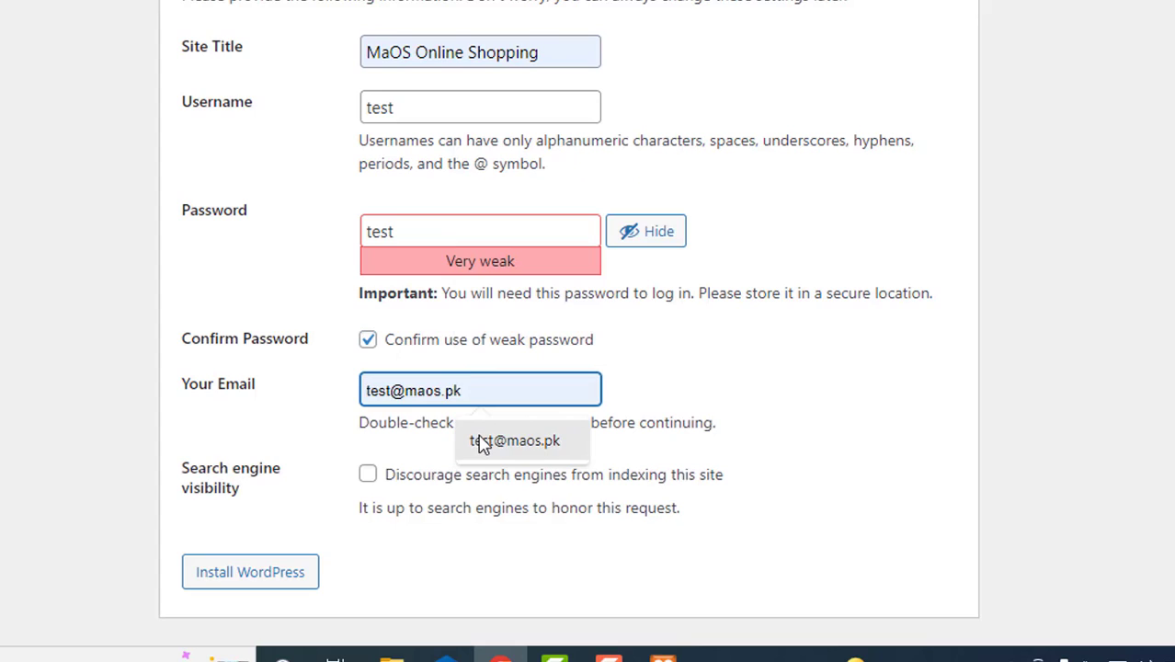
{"action": "left_click", "coordinate": [479, 441]}
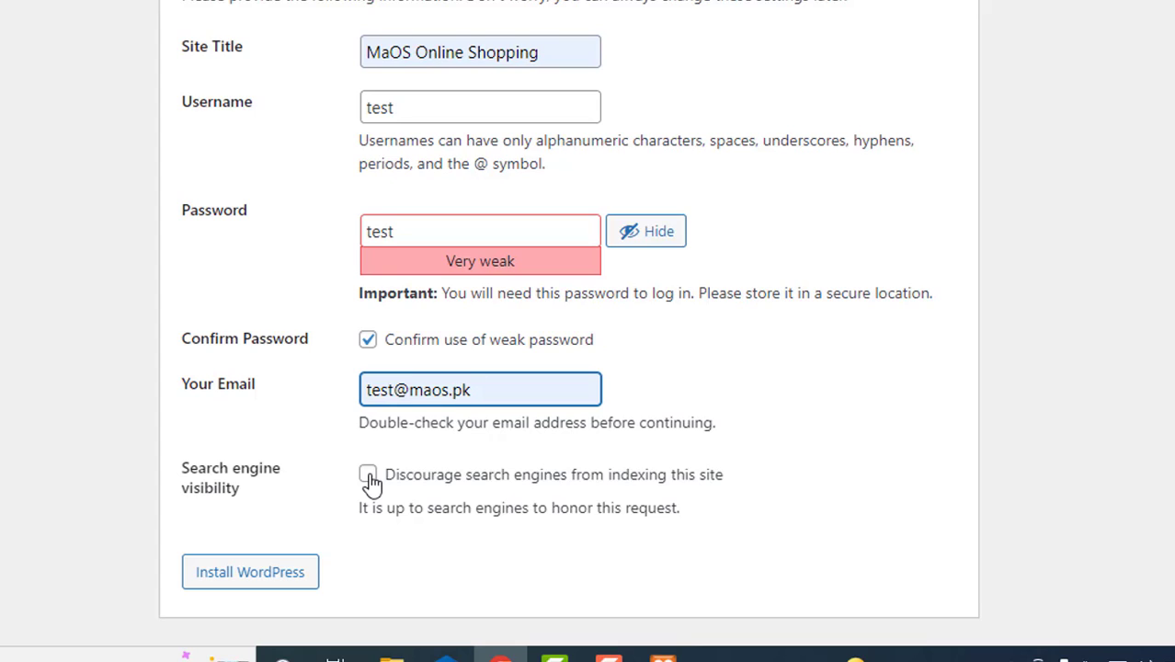
{"action": "left_click", "coordinate": [368, 476]}
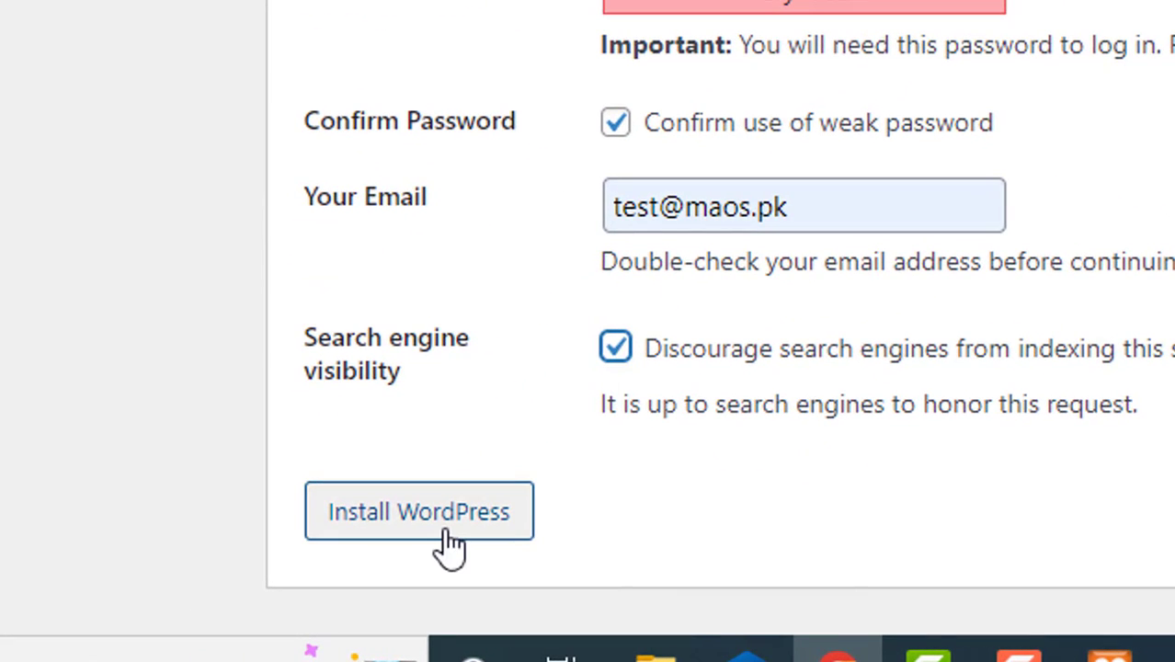
{"action": "left_click", "coordinate": [450, 542]}
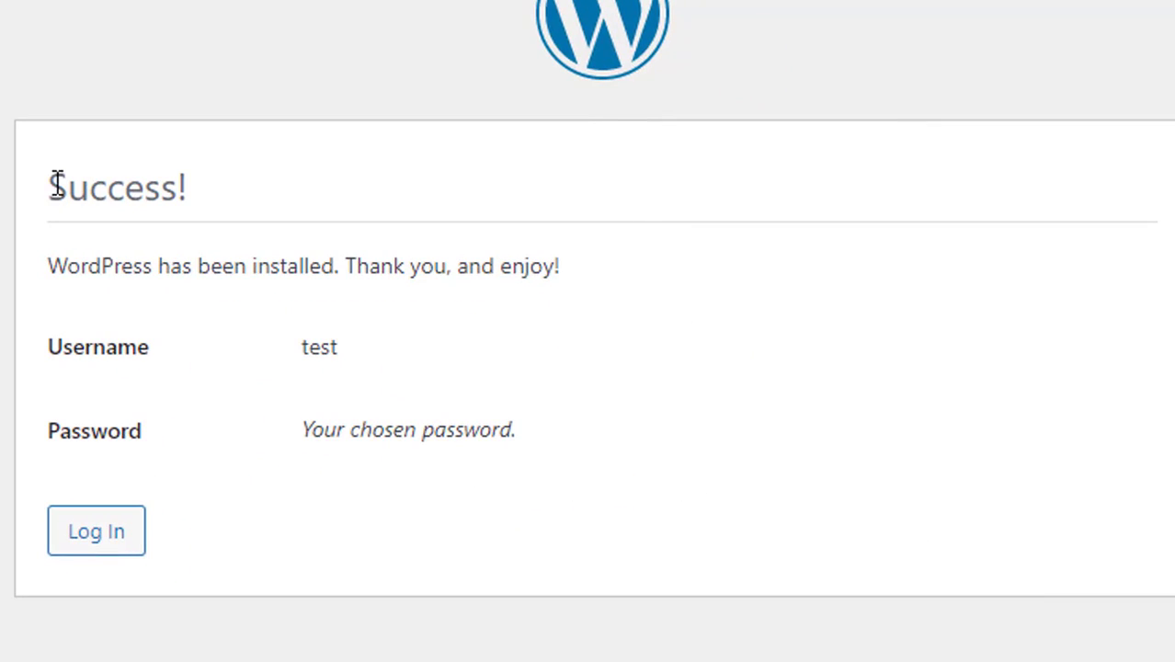
Review the Success page, highlighting its heading and the new admin username test
{"action": "left_click_drag", "start_coordinate": [57, 184], "coordinate": [175, 177]}
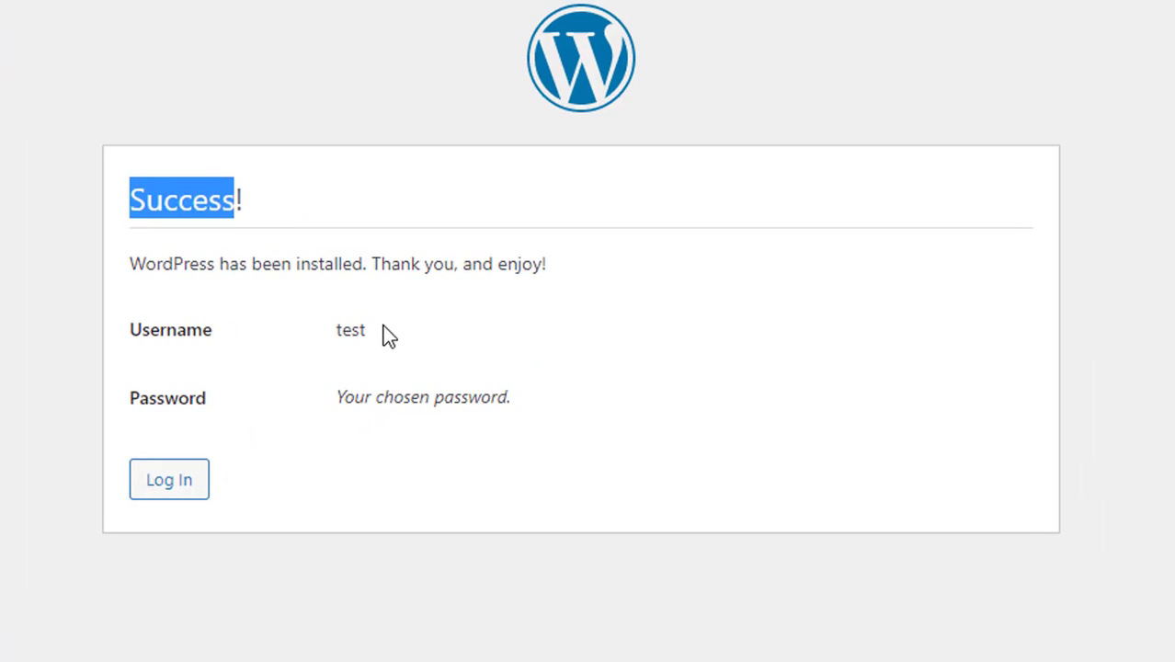
{"action": "left_click_drag", "start_coordinate": [384, 329], "coordinate": [338, 329]}
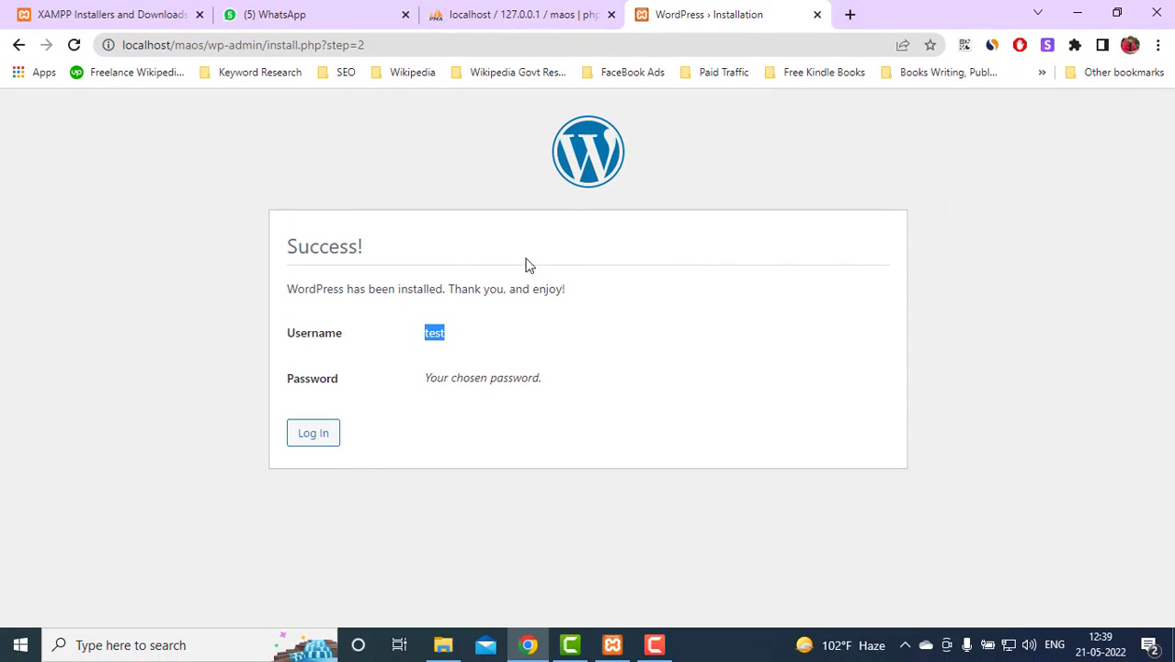
Load localhost/maos/wp-admin in a new tab
{"action": "left_click", "coordinate": [849, 14]}
{"action": "type", "text": "lo"}
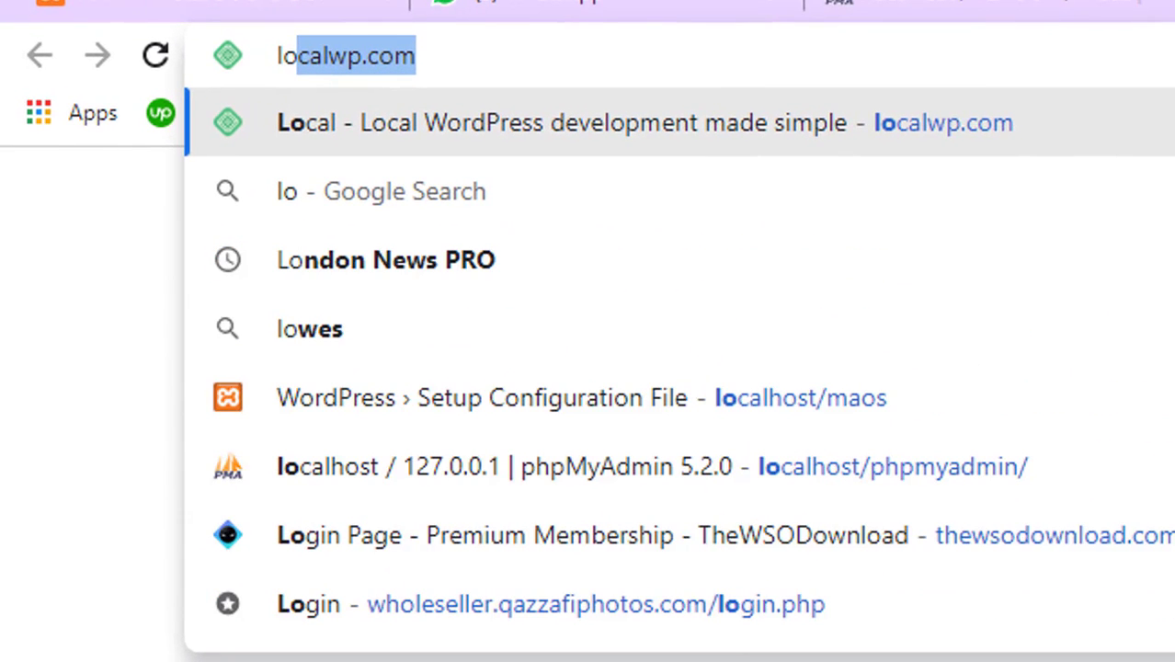
{"action": "key", "text": "Down"}
{"action": "key", "text": "Down"}
{"action": "key", "text": "Down"}
{"action": "key", "text": "Down"}
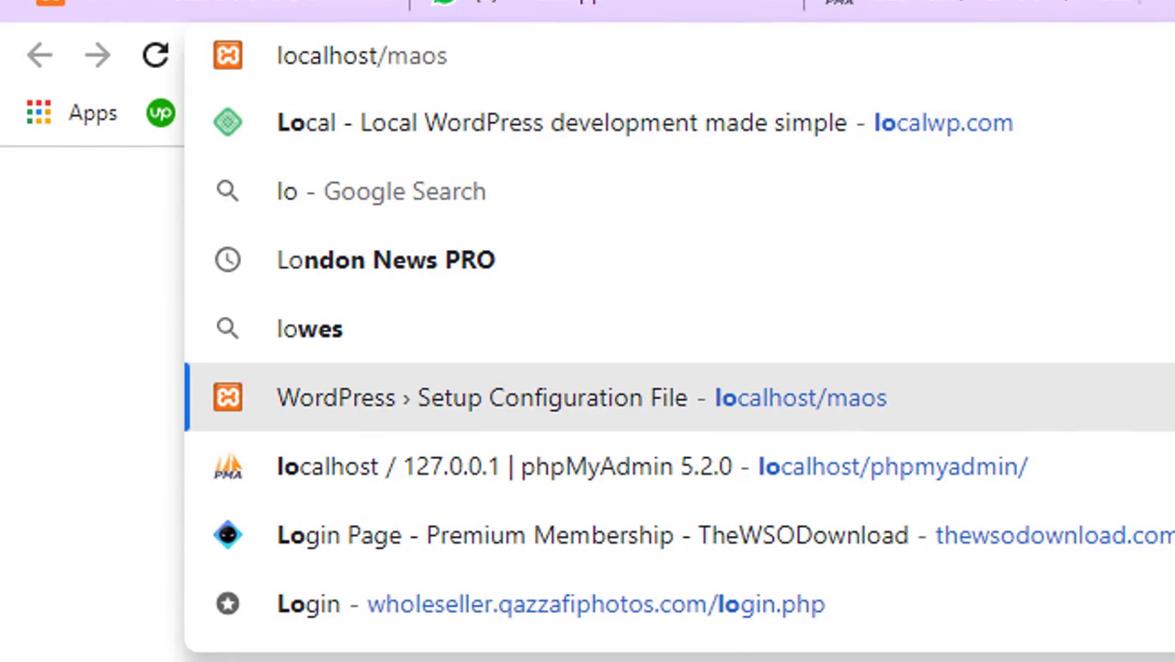
{"action": "type", "text": "/"}
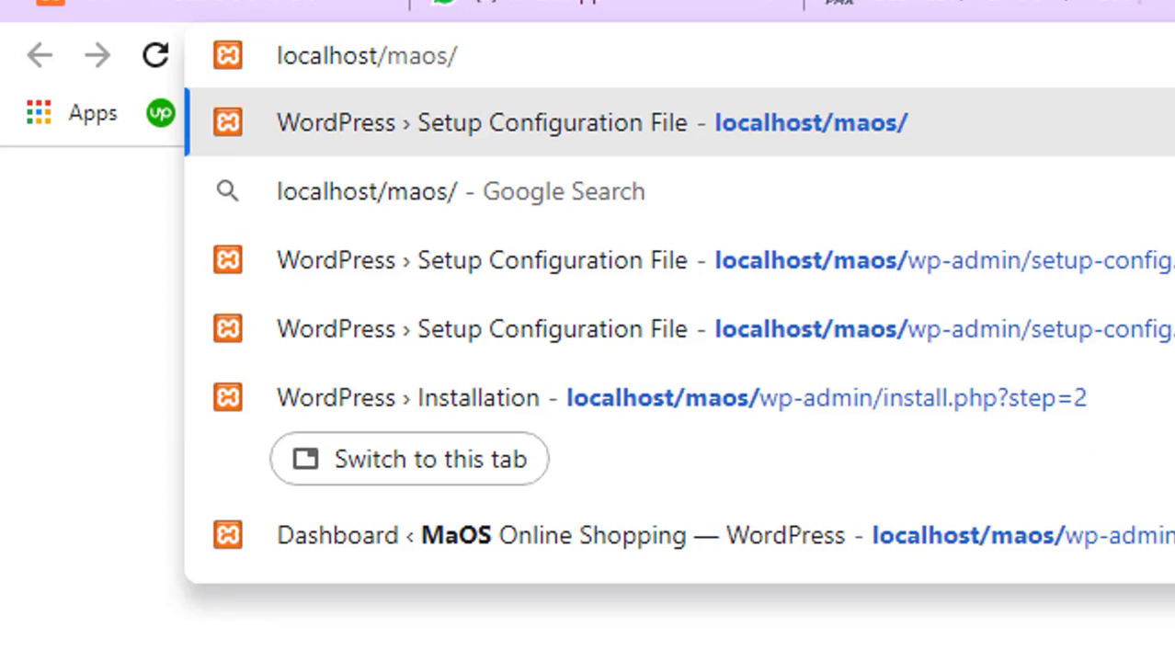
{"action": "type", "text": "wp-a"}
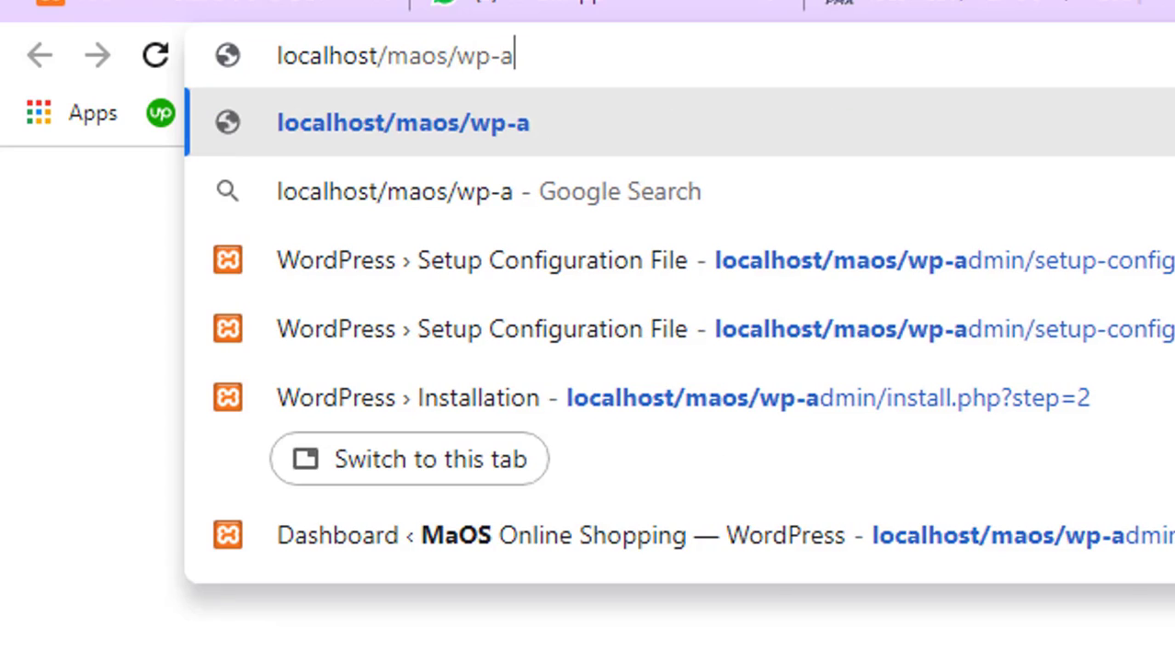
{"action": "type", "text": "dmin"}
{"action": "key", "text": "Return"}
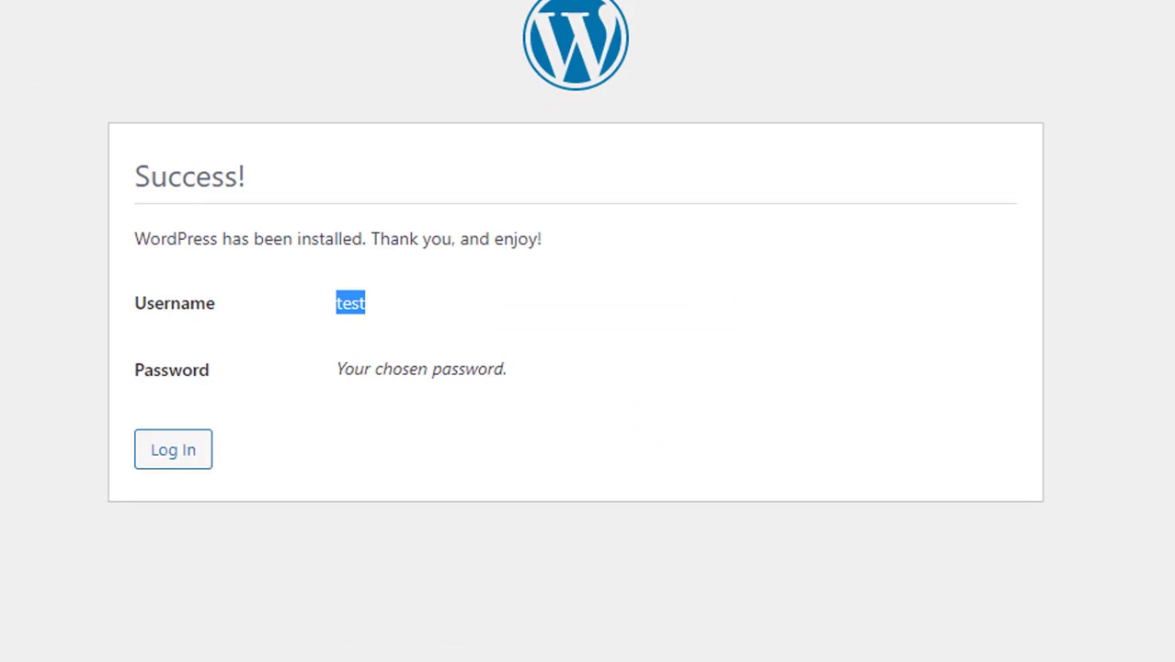
Log in as test and dismiss the Welcome to WordPress panel
{"action": "left_click", "coordinate": [173, 454]}
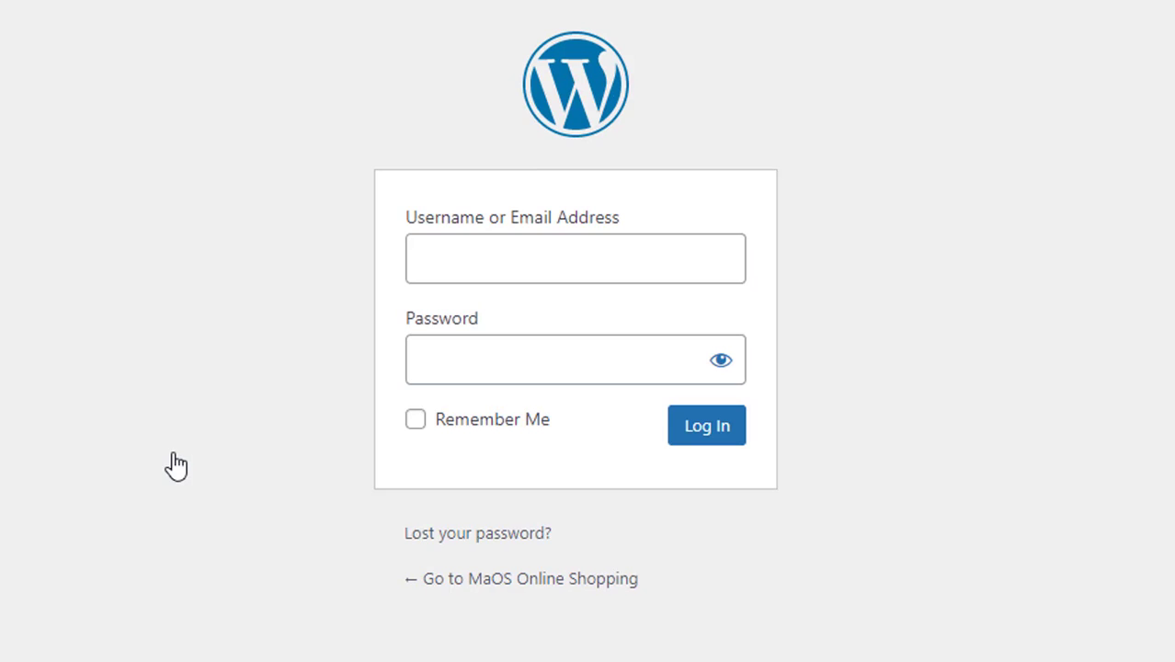
{"action": "left_click", "coordinate": [684, 439]}
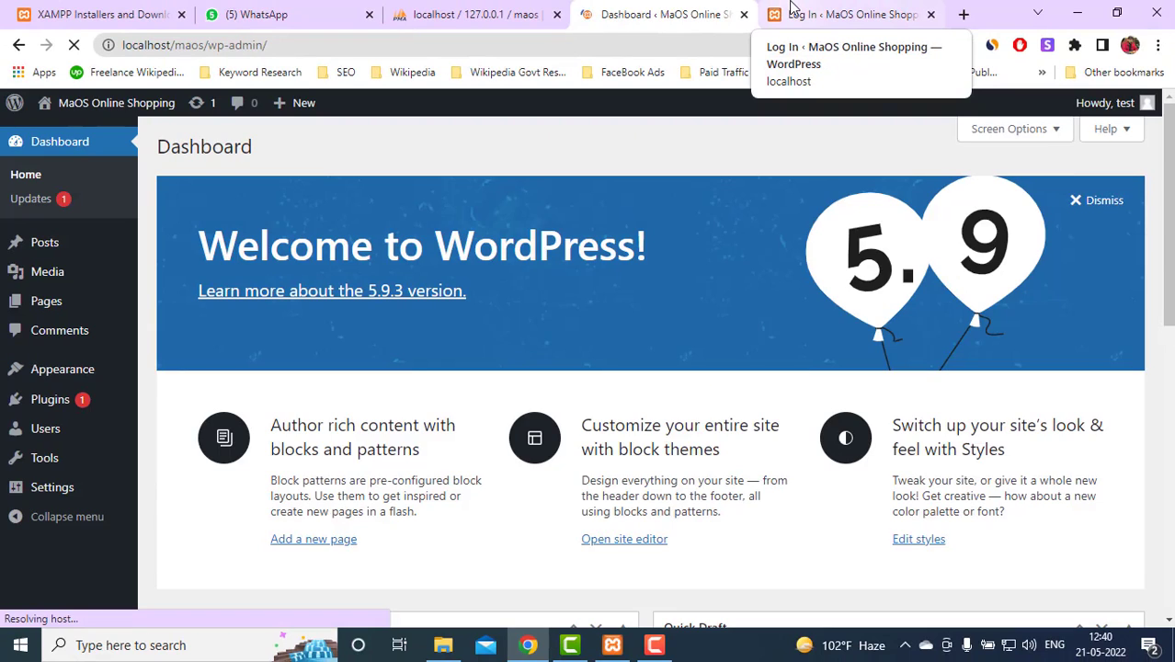
{"action": "left_click", "coordinate": [1087, 202]}
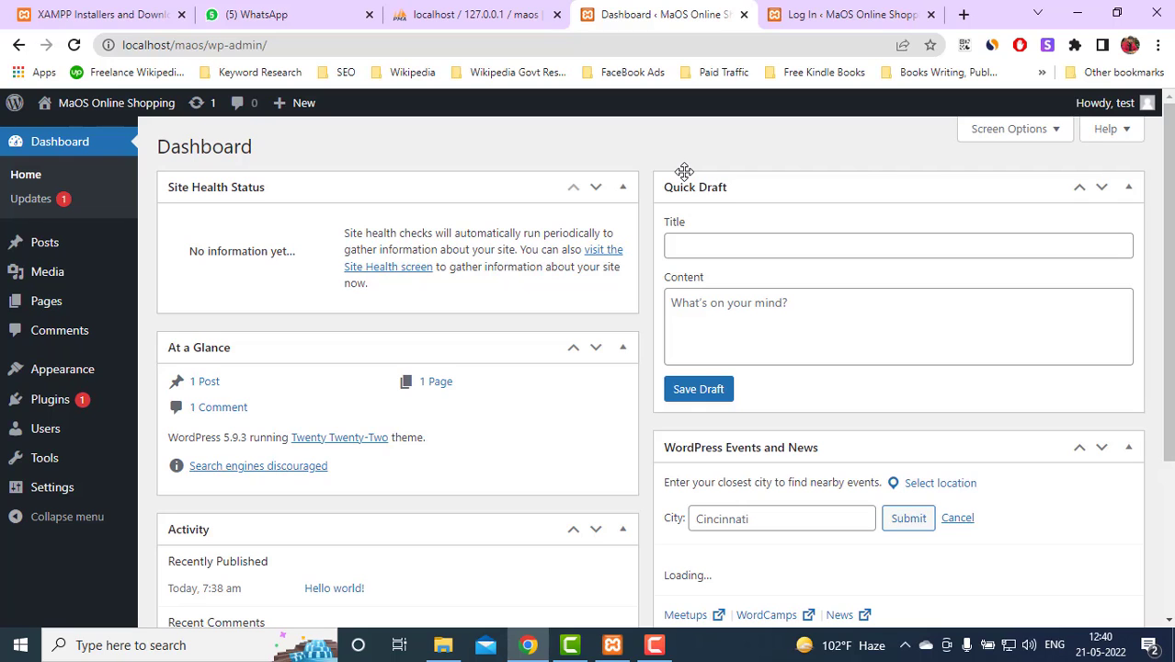
{"action": "left_click", "coordinate": [963, 14]}
View the localhost/maos homepage, then close it and the leftover login tab
{"action": "type", "text": "l"}
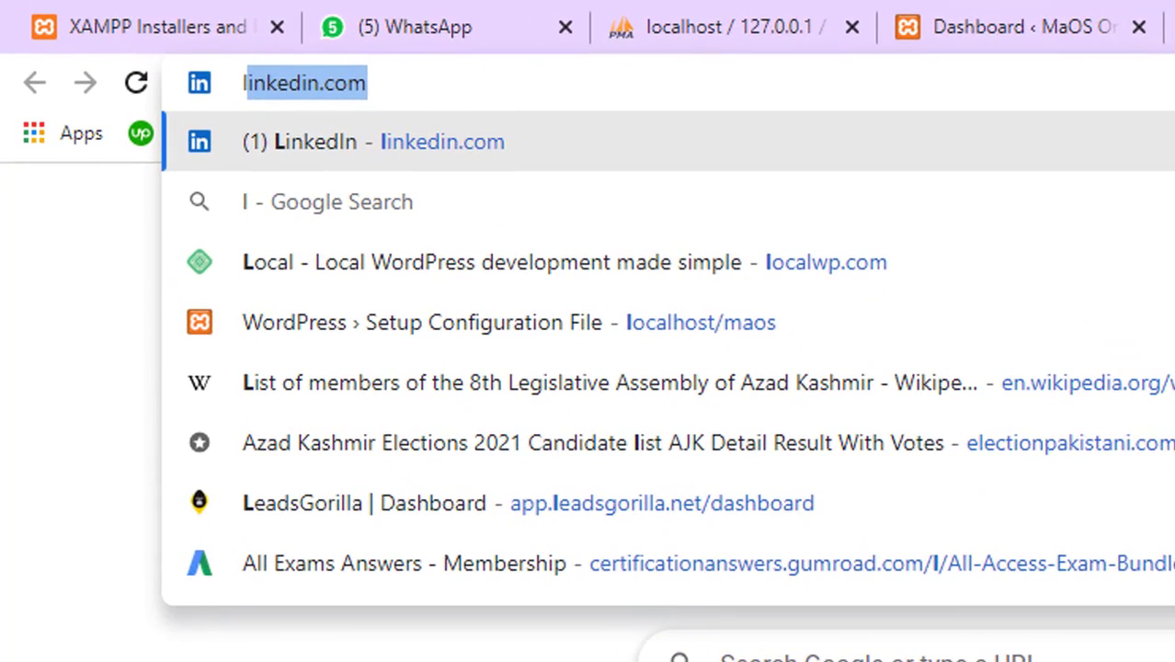
{"action": "key", "text": "Down"}
{"action": "key", "text": "Down"}
{"action": "key", "text": "Down"}
{"action": "key", "text": "Return"}
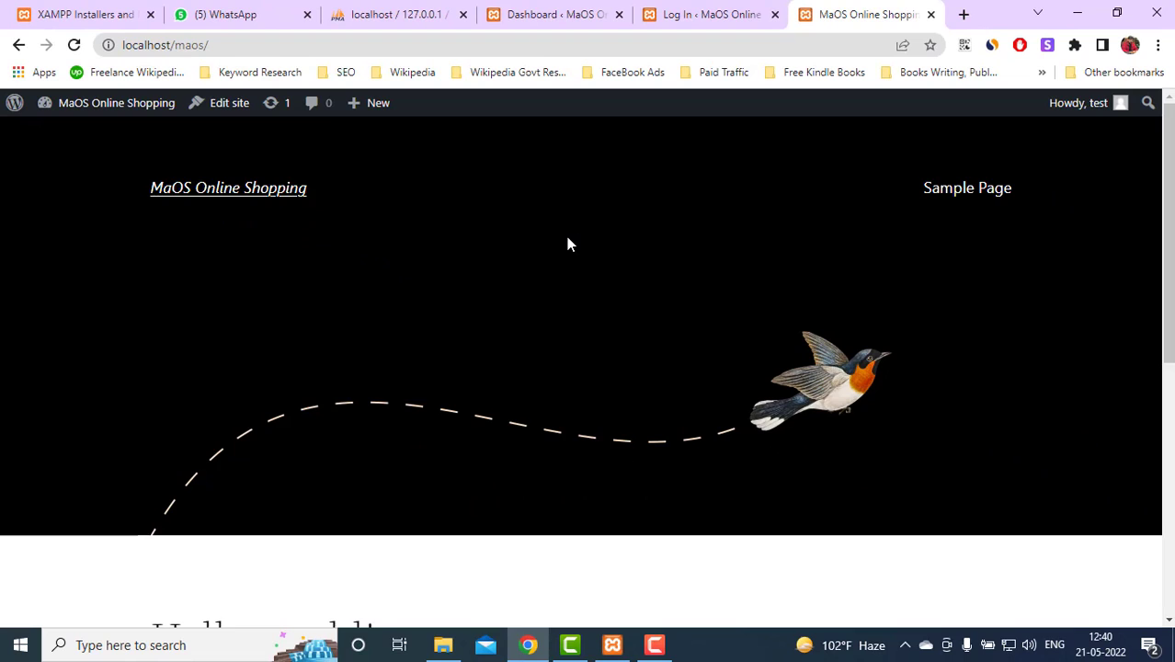
{"action": "scroll", "coordinate": [567, 244], "scroll_direction": "down", "scroll_amount": 5}
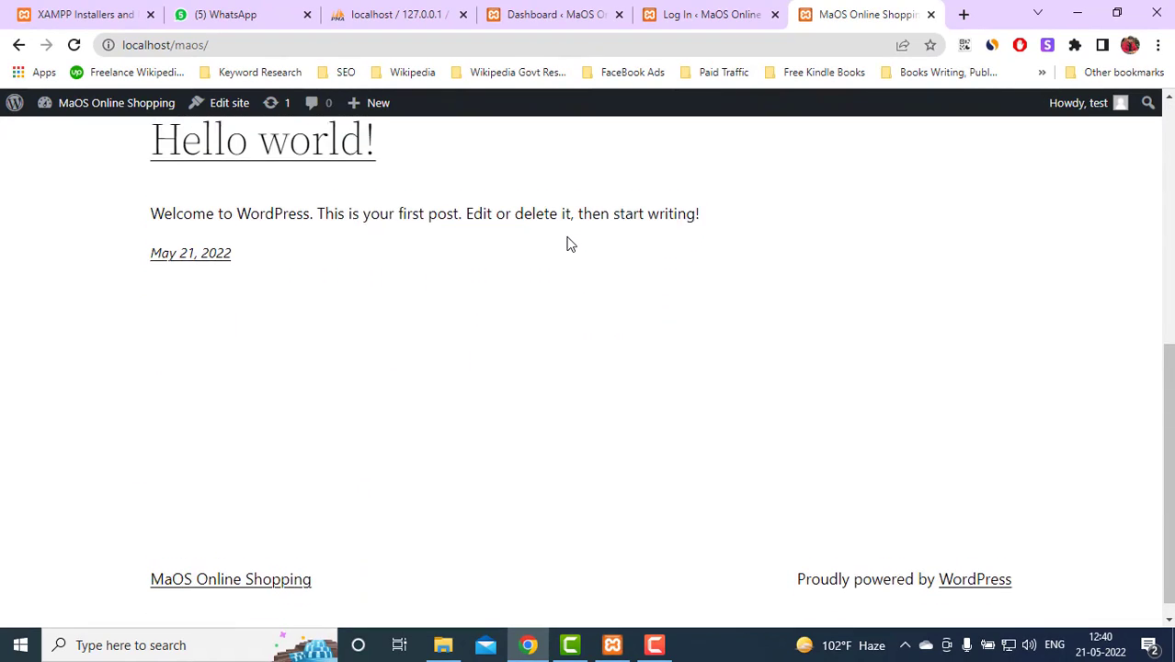
{"action": "scroll", "coordinate": [567, 244], "scroll_direction": "up", "scroll_amount": 5}
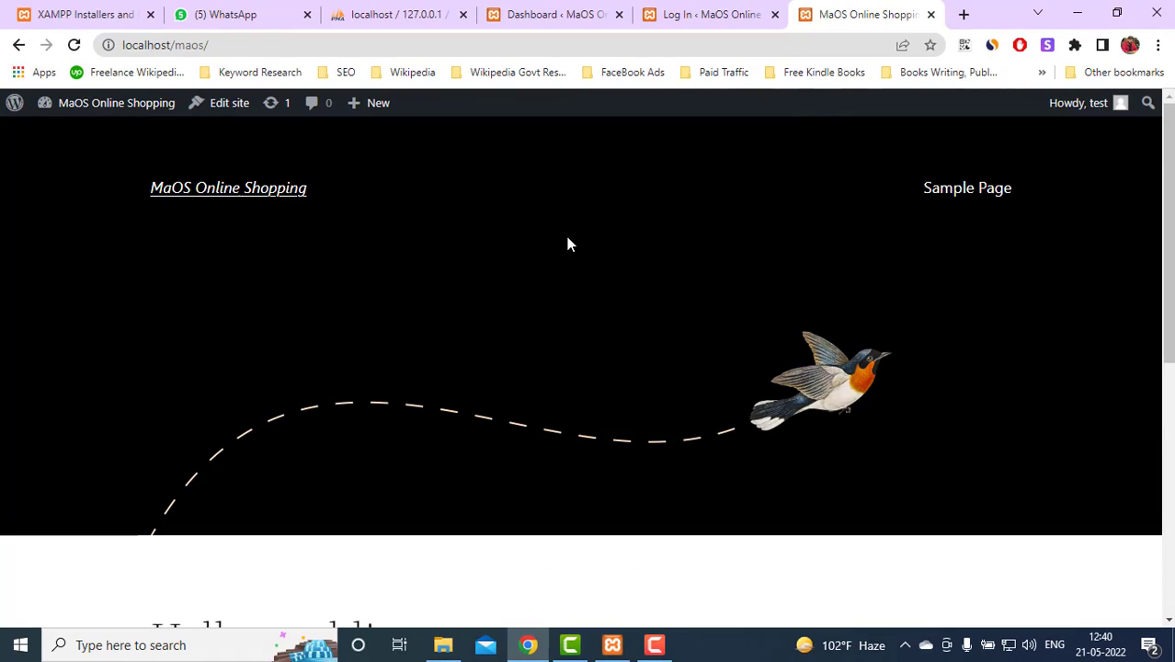
{"action": "left_click", "coordinate": [930, 15]}
{"action": "left_click", "coordinate": [930, 15]}
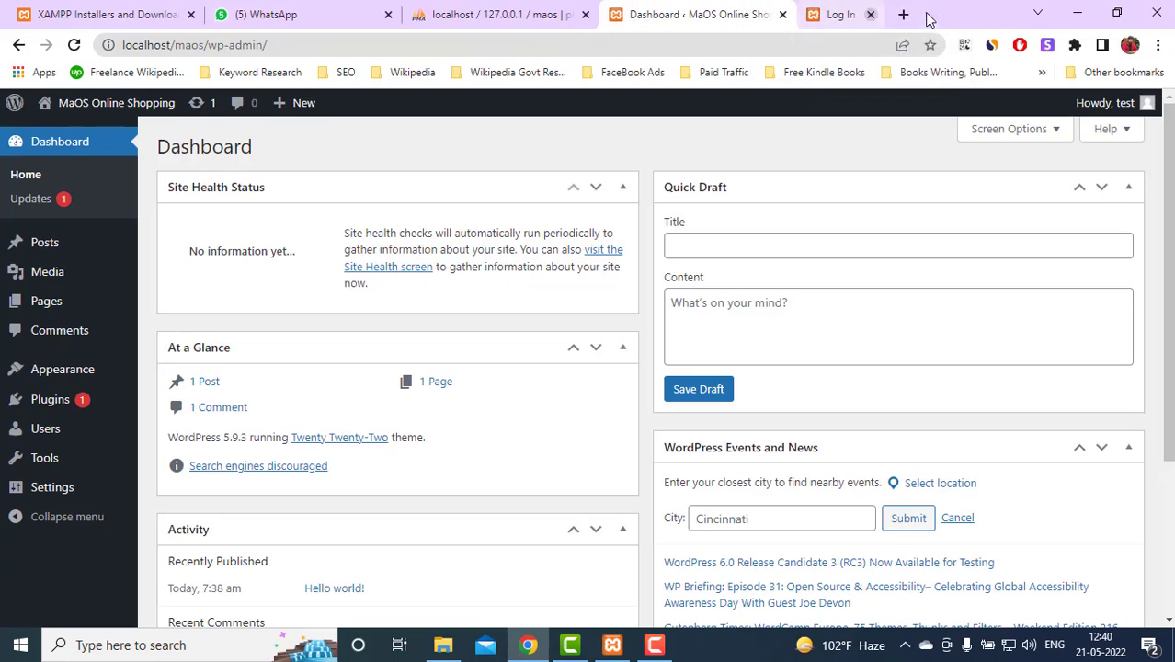